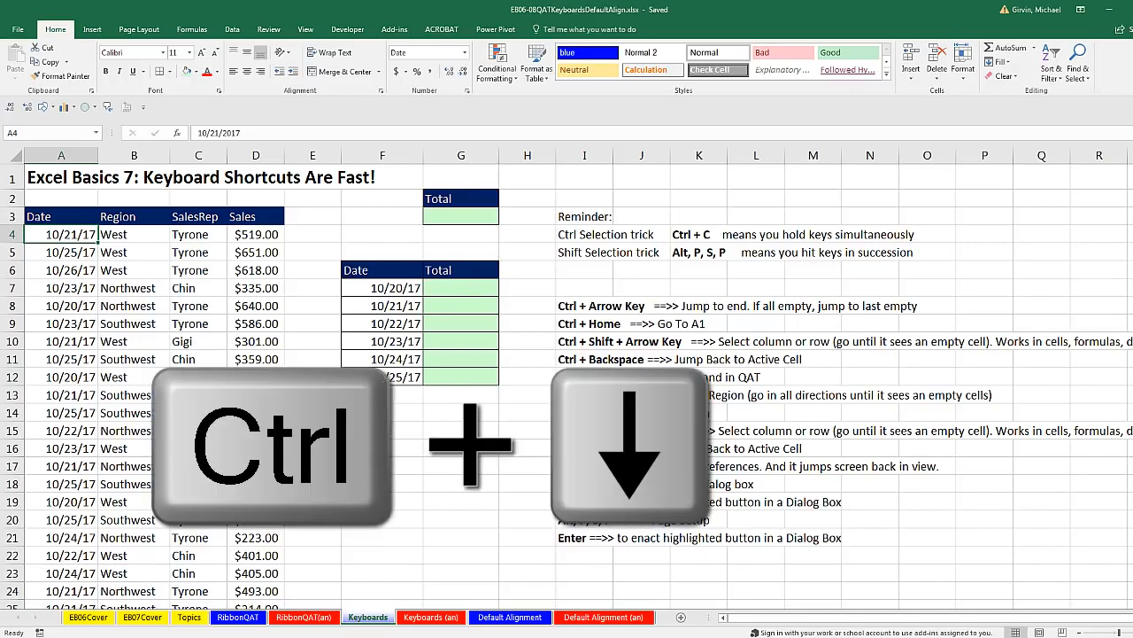
Jump to the last row of the data, then the worksheet's final row, and back to cell A1
{"action": "key", "text": "ctrl+Down"}
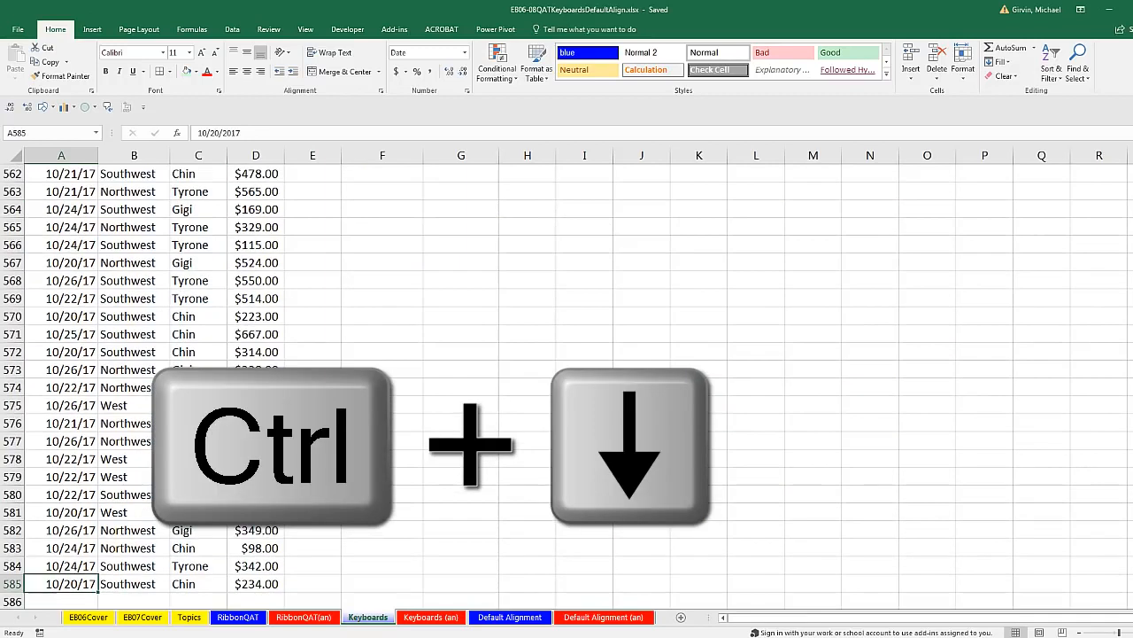
{"action": "scroll", "coordinate": [76, 307], "scroll_direction": "down", "scroll_amount": 5}
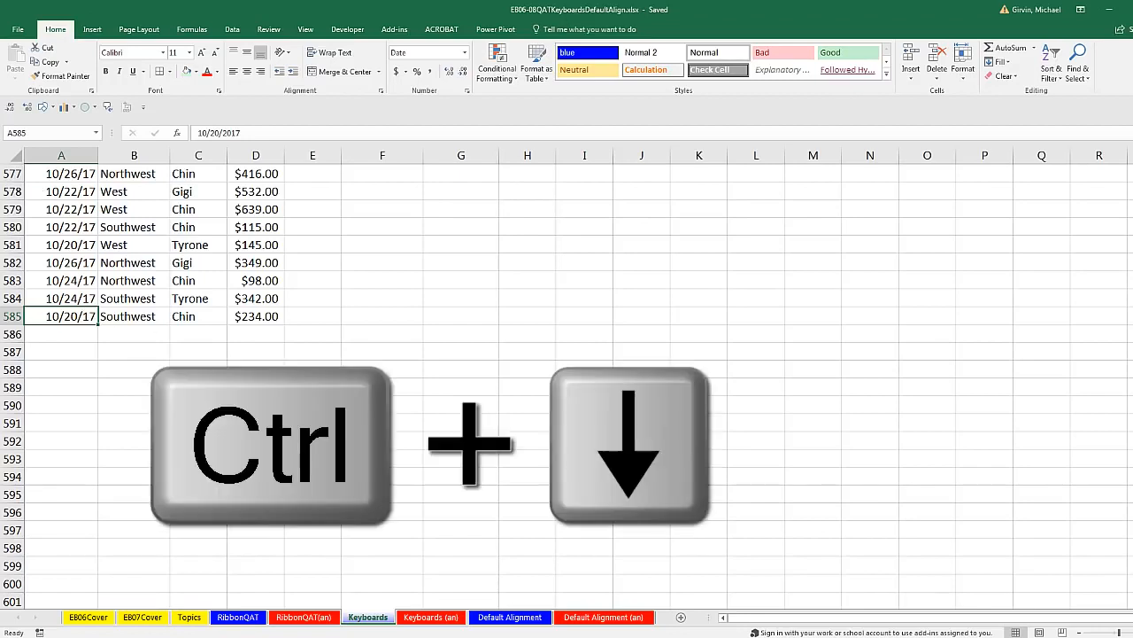
{"action": "key", "text": "ctrl+Down"}
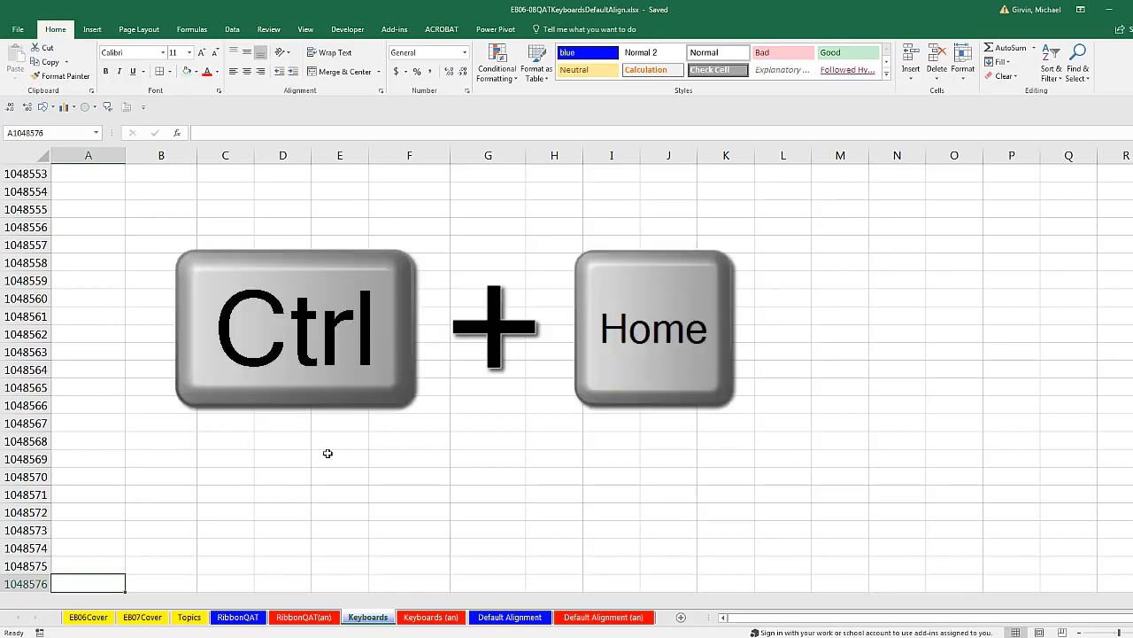
{"action": "key", "text": "ctrl+Home"}
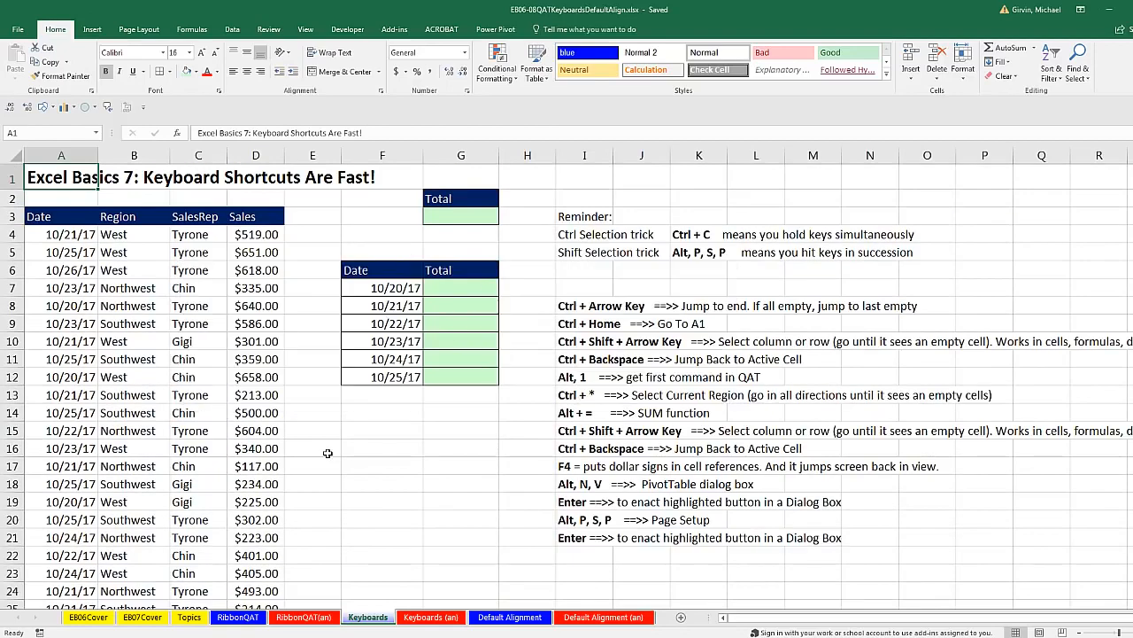
Select the Sales values from D4 down to D585 and reduce them to whole dollars with no decimal places
{"action": "left_click", "coordinate": [252, 233]}
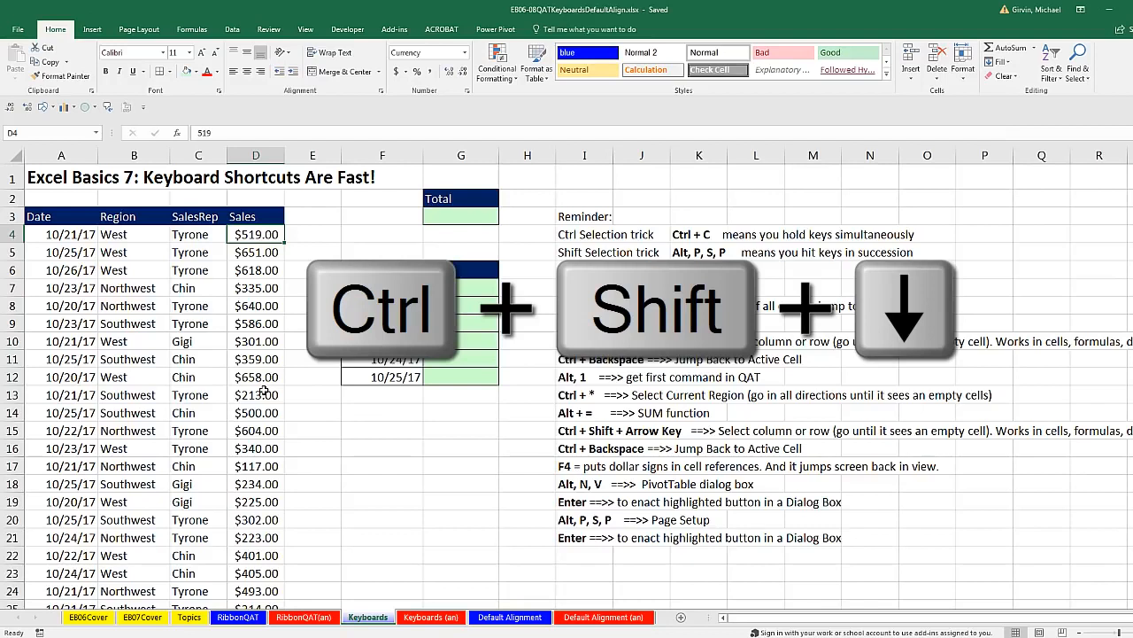
{"action": "key", "text": "ctrl+shift+Down"}
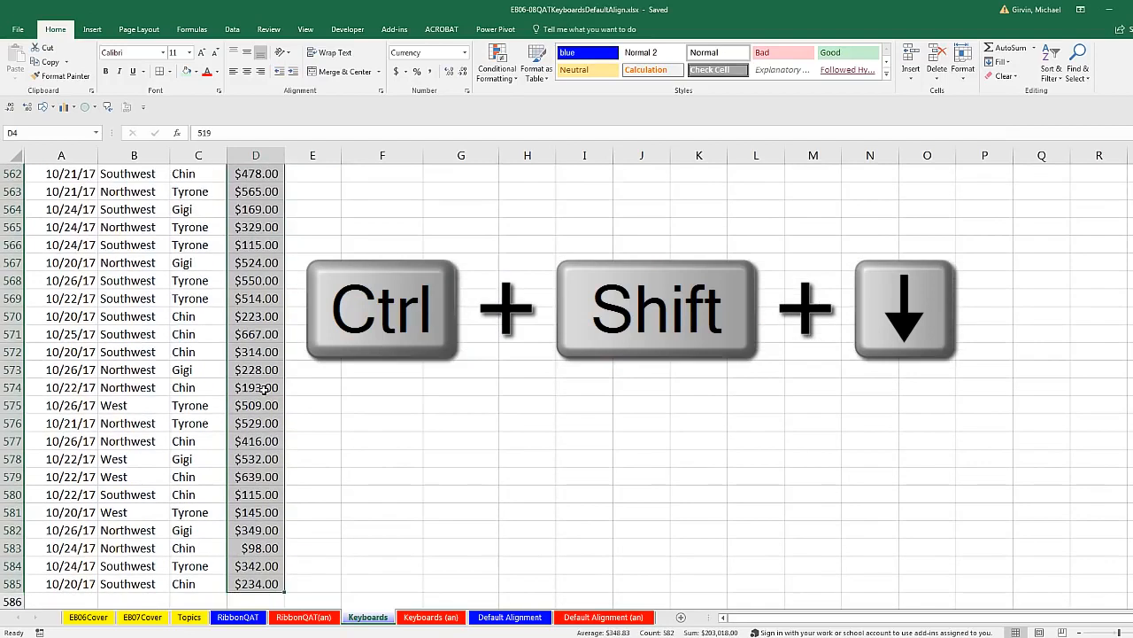
{"action": "scroll", "coordinate": [264, 386], "scroll_direction": "down", "scroll_amount": 1}
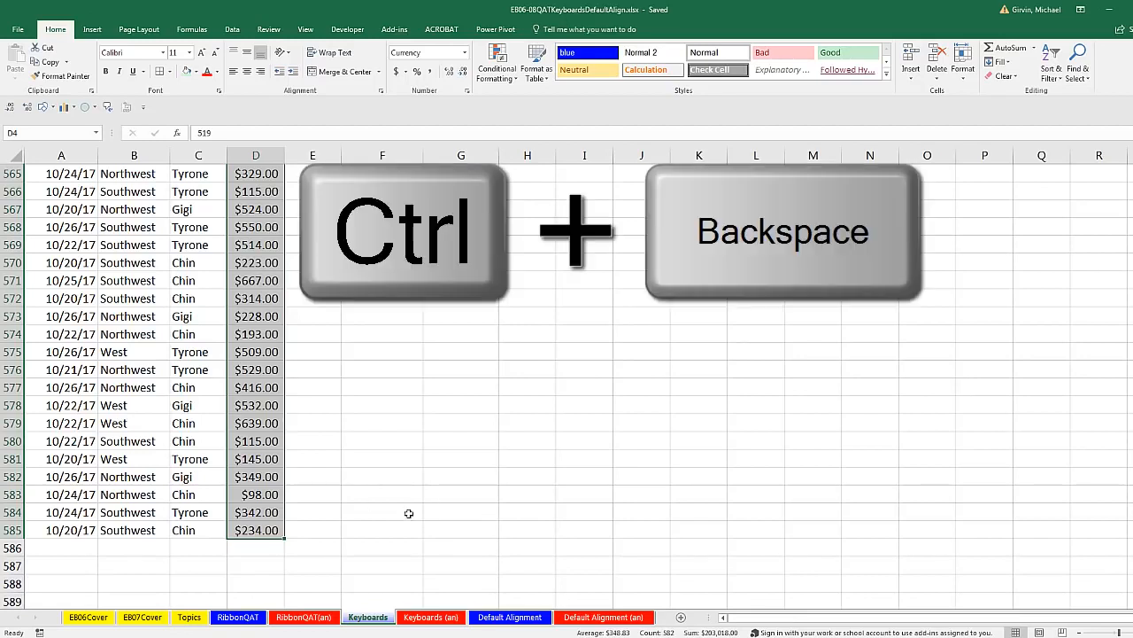
{"action": "key", "text": "ctrl+BackSpace"}
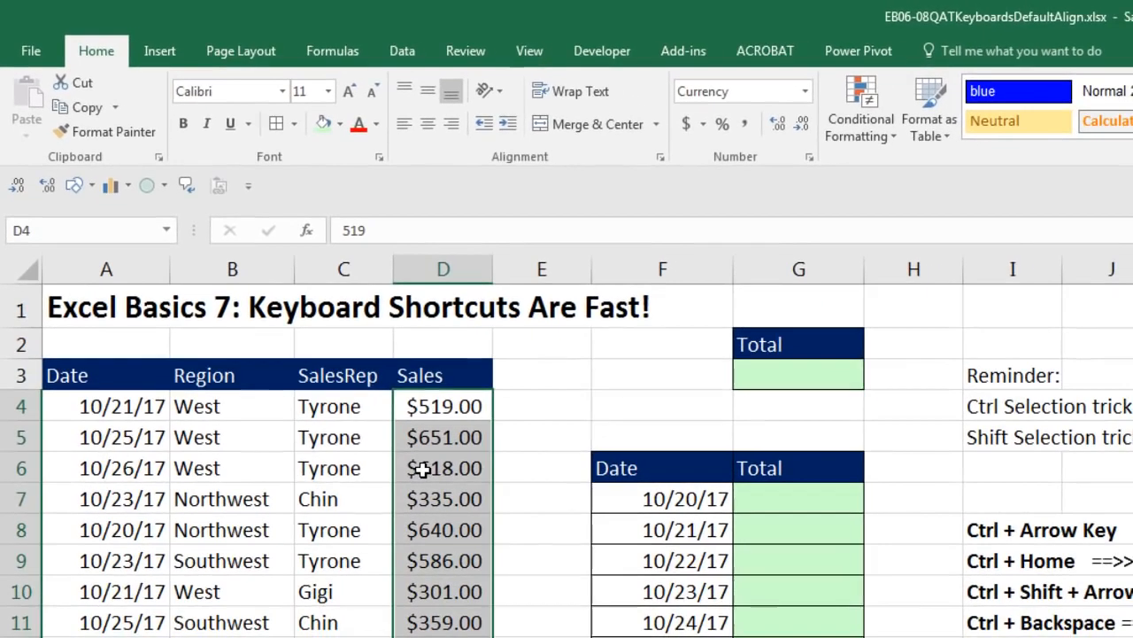
{"action": "key", "text": "alt"}
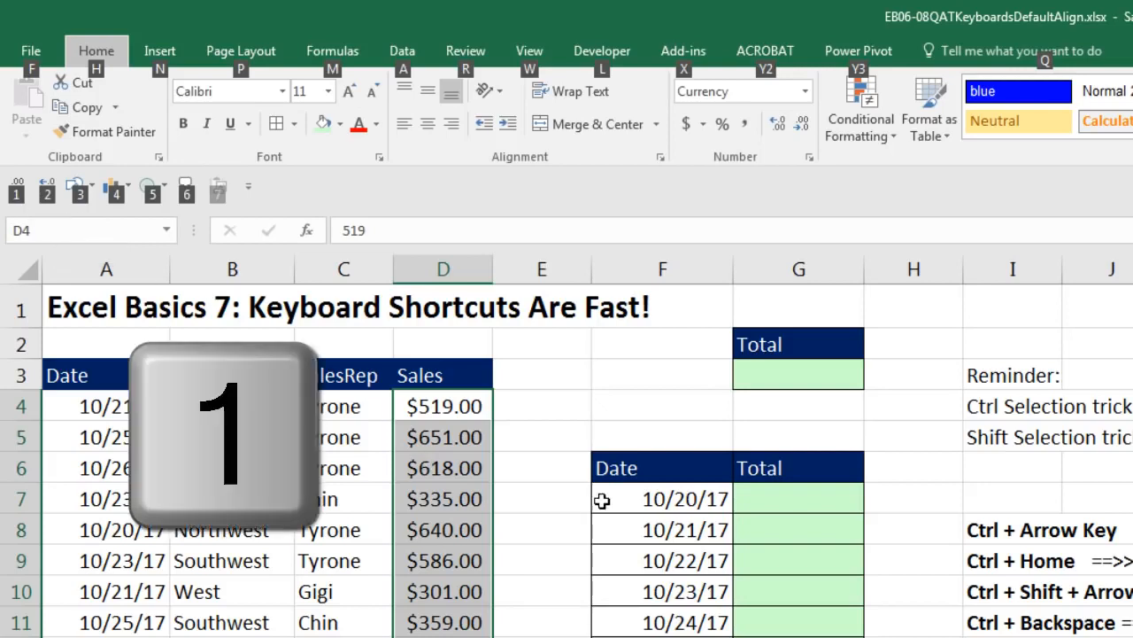
{"action": "key", "text": "1"}
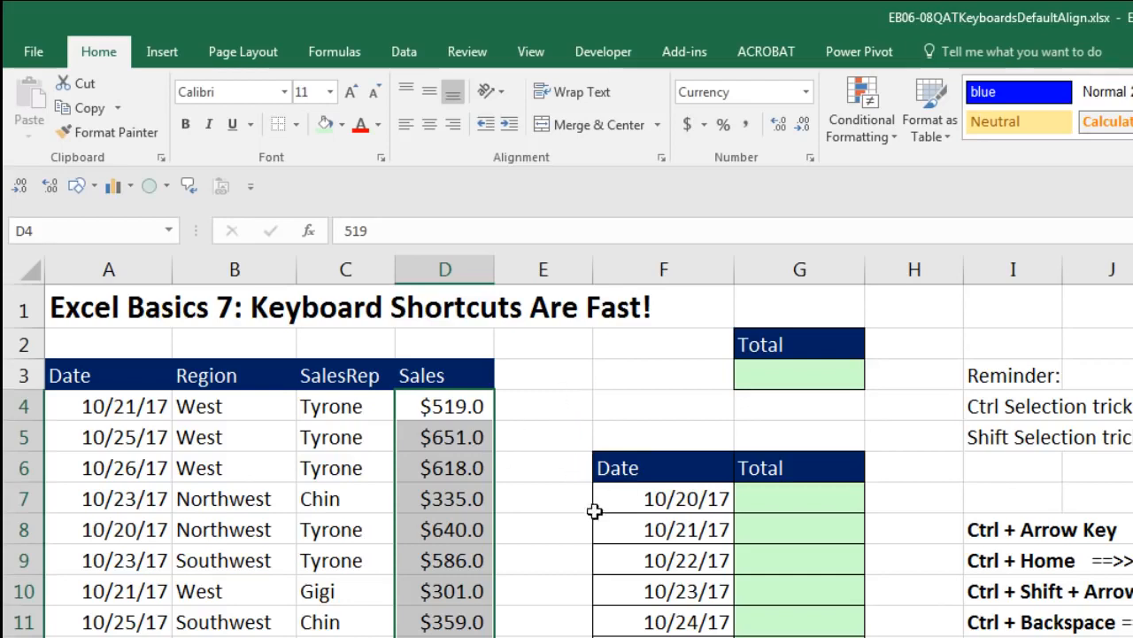
{"action": "key", "text": "alt"}
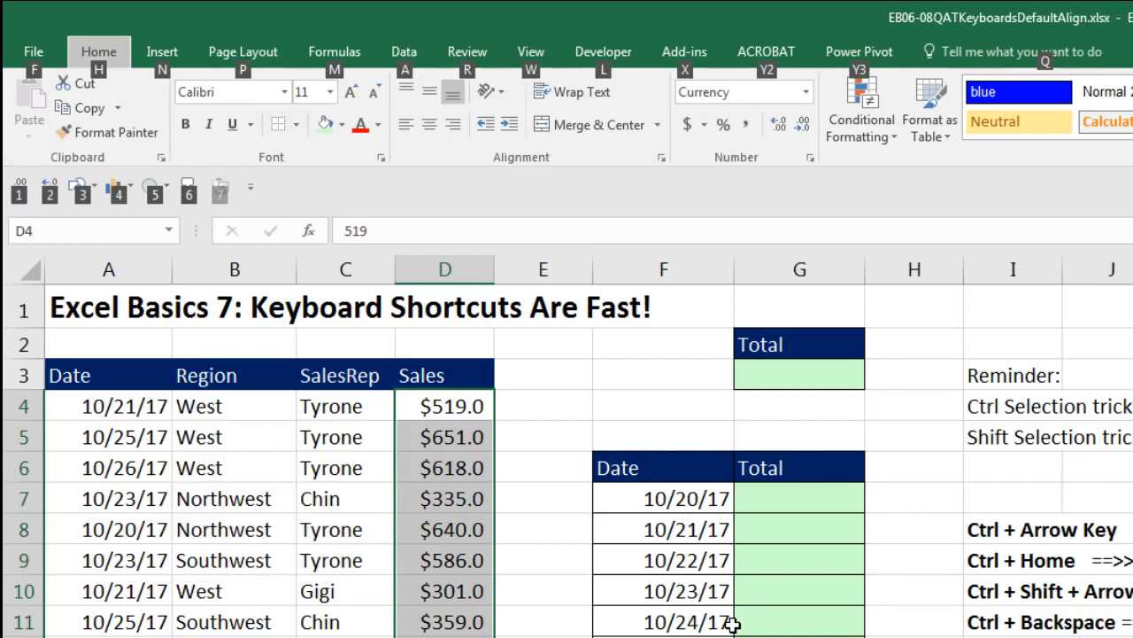
{"action": "key", "text": "1"}
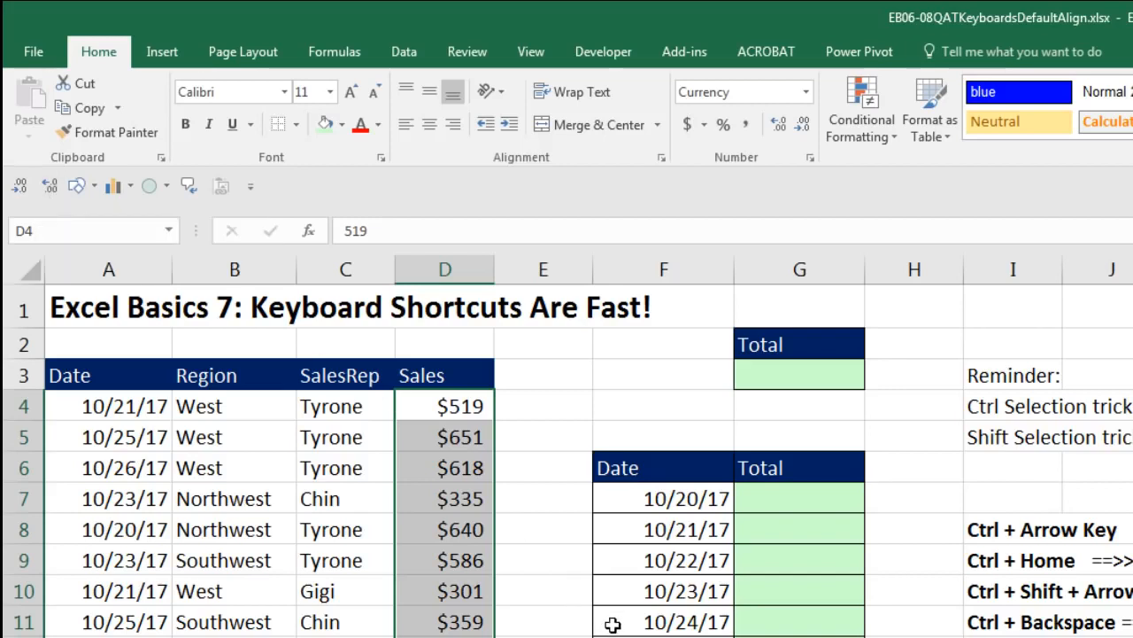
Add one decimal place to the selected sales values and remove it again
{"action": "key", "text": "alt"}
{"action": "key", "text": "2"}
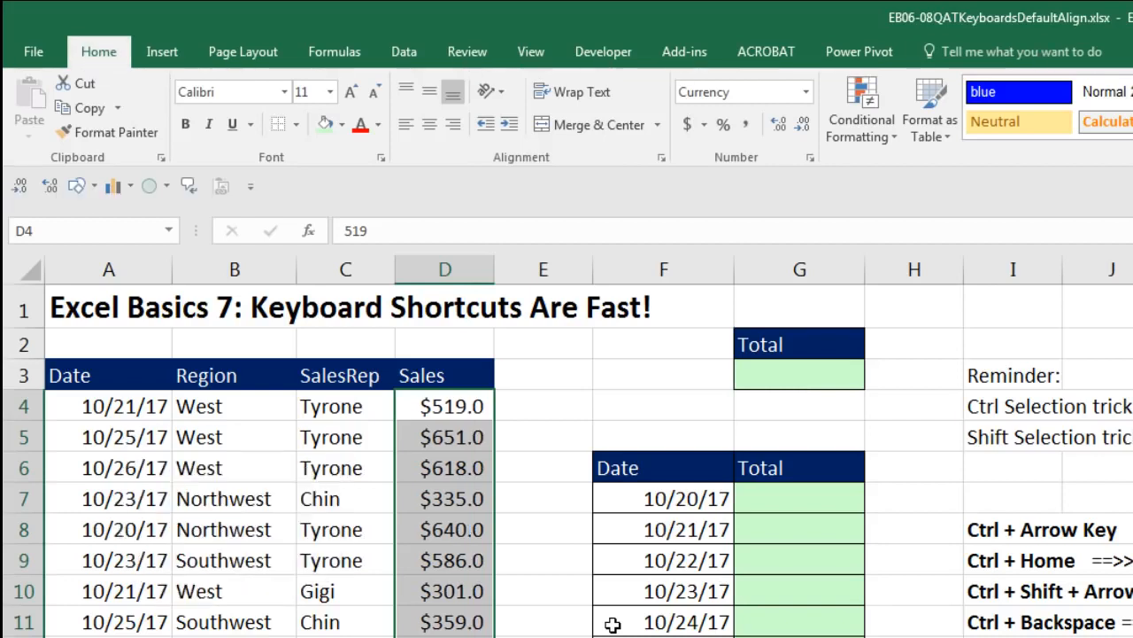
{"action": "key", "text": "alt"}
{"action": "key", "text": "1"}
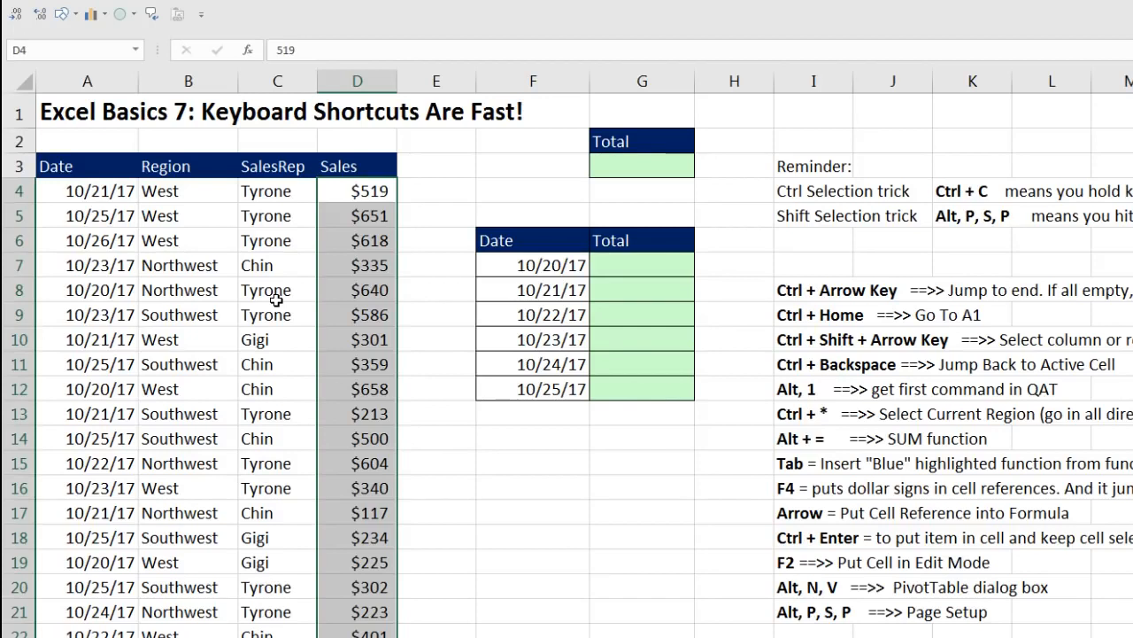
{"action": "key", "text": "ctrl+asterisk"}
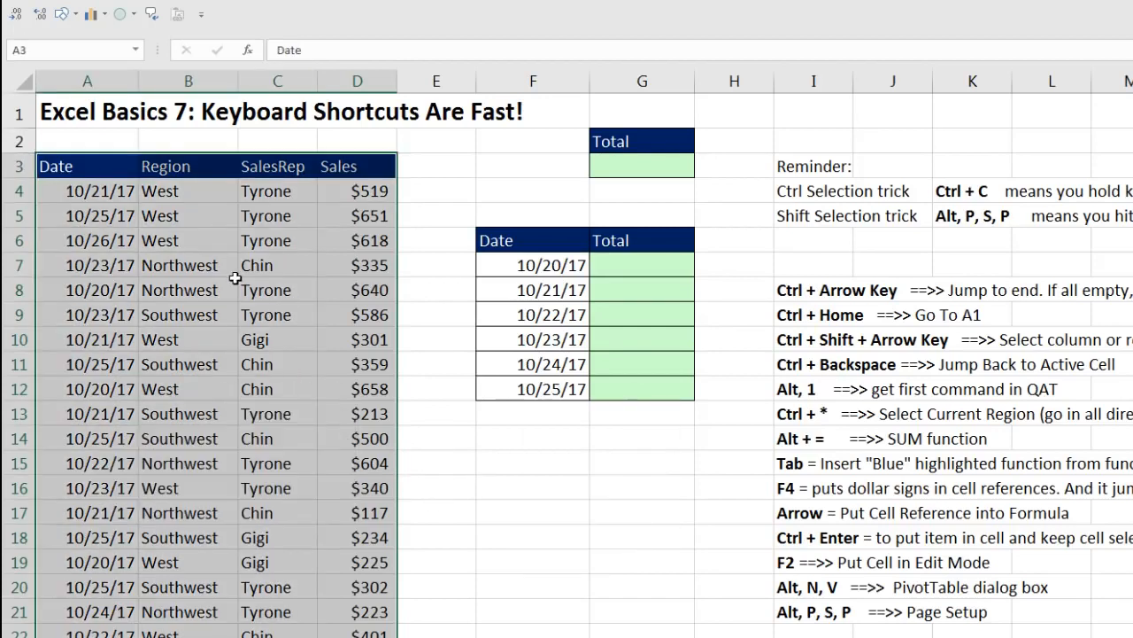
{"action": "left_click", "coordinate": [362, 245]}
{"action": "key", "text": "ctrl+8"}
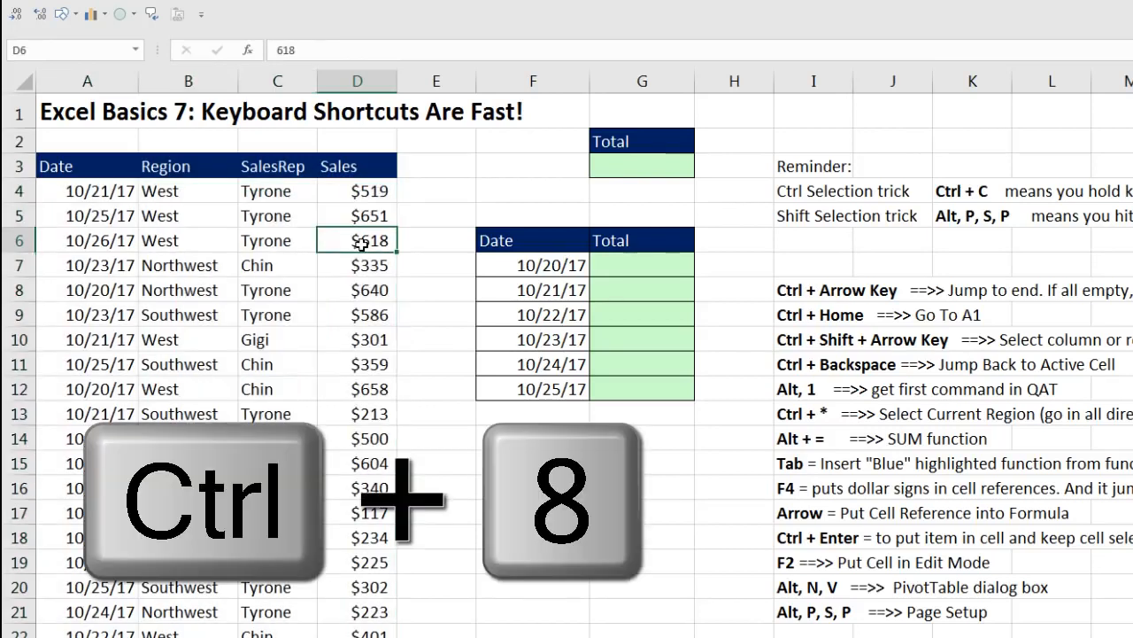
{"action": "left_click_drag", "start_coordinate": [635, 291], "coordinate": [241, 269]}
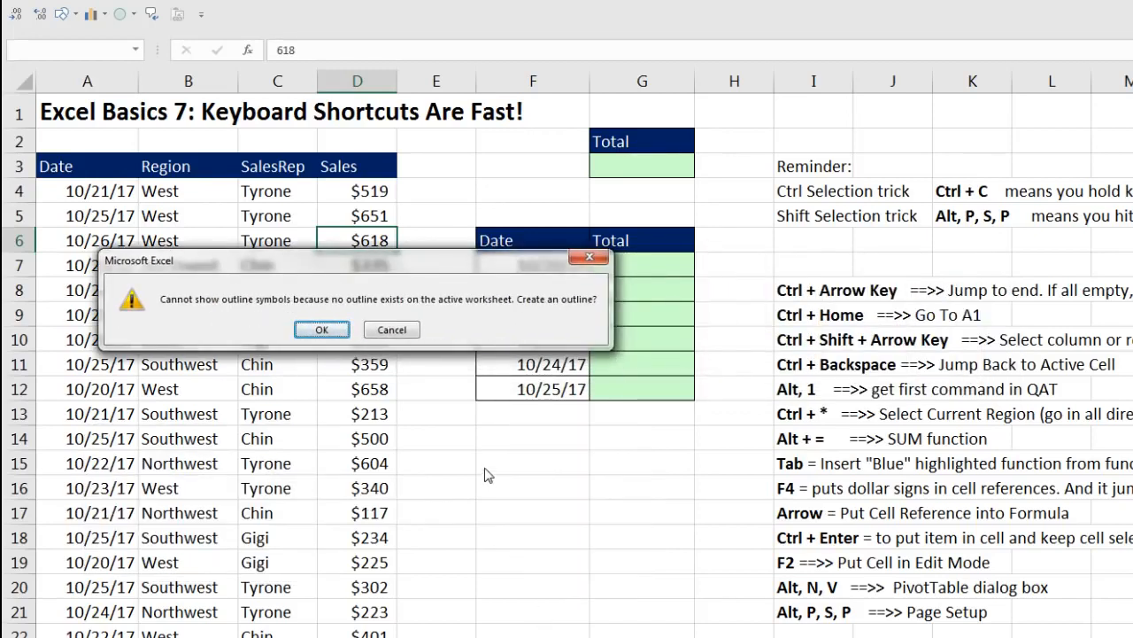
{"action": "key", "text": "Escape"}
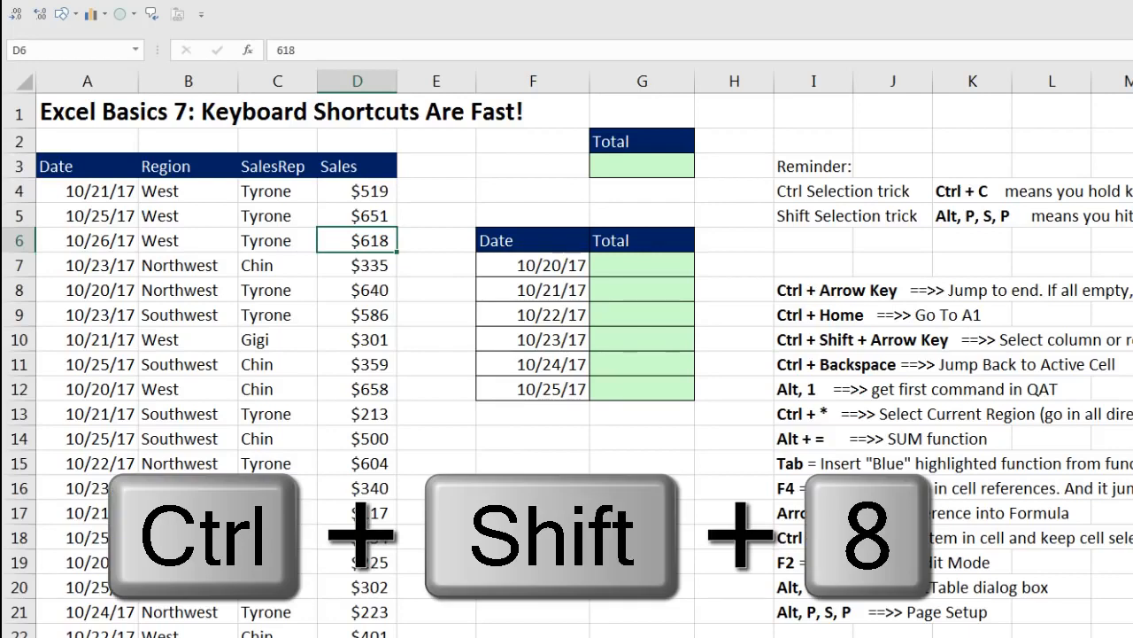
Select the whole sales table region from A3 to D585 and apply All Borders to it
{"action": "key", "text": "ctrl+shift+8"}
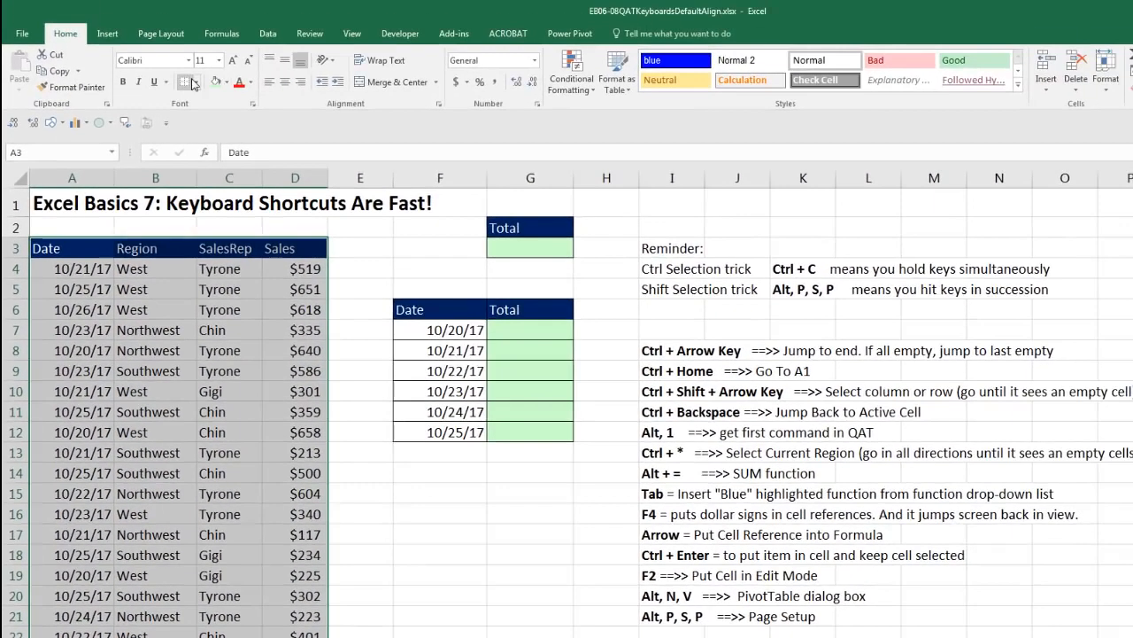
{"action": "right_click", "coordinate": [253, 255]}
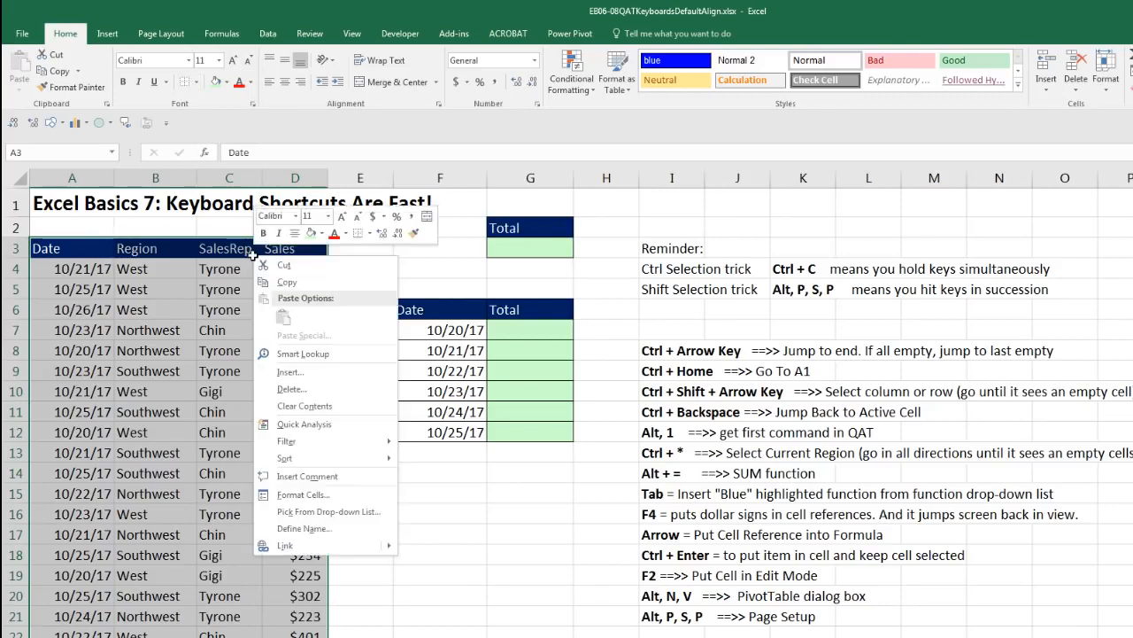
{"action": "left_click", "coordinate": [369, 232]}
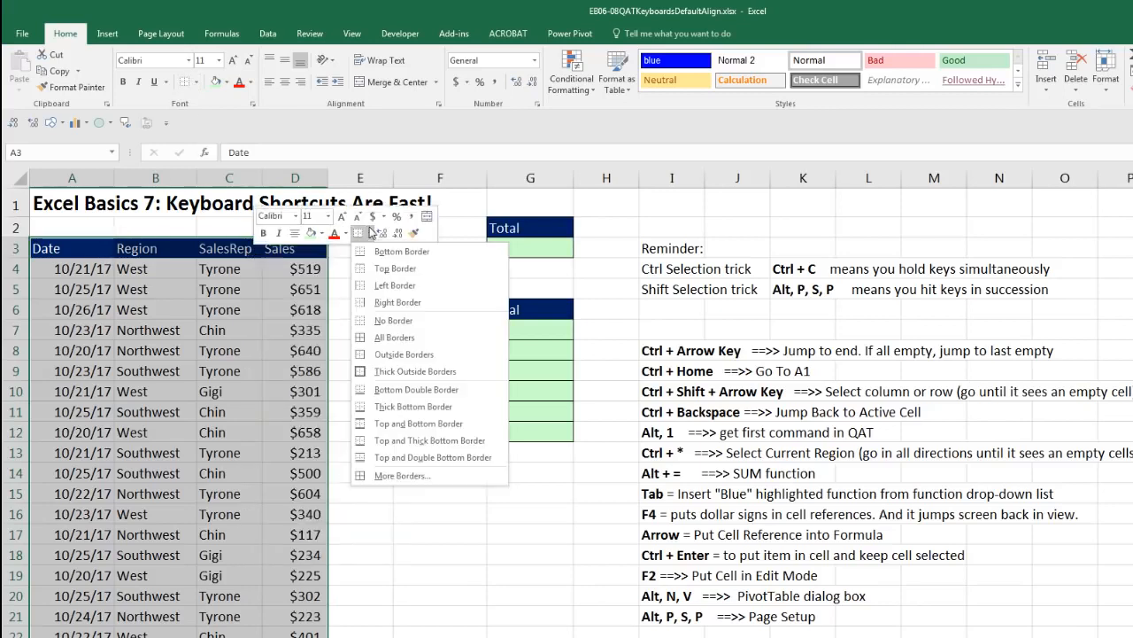
{"action": "left_click", "coordinate": [362, 343]}
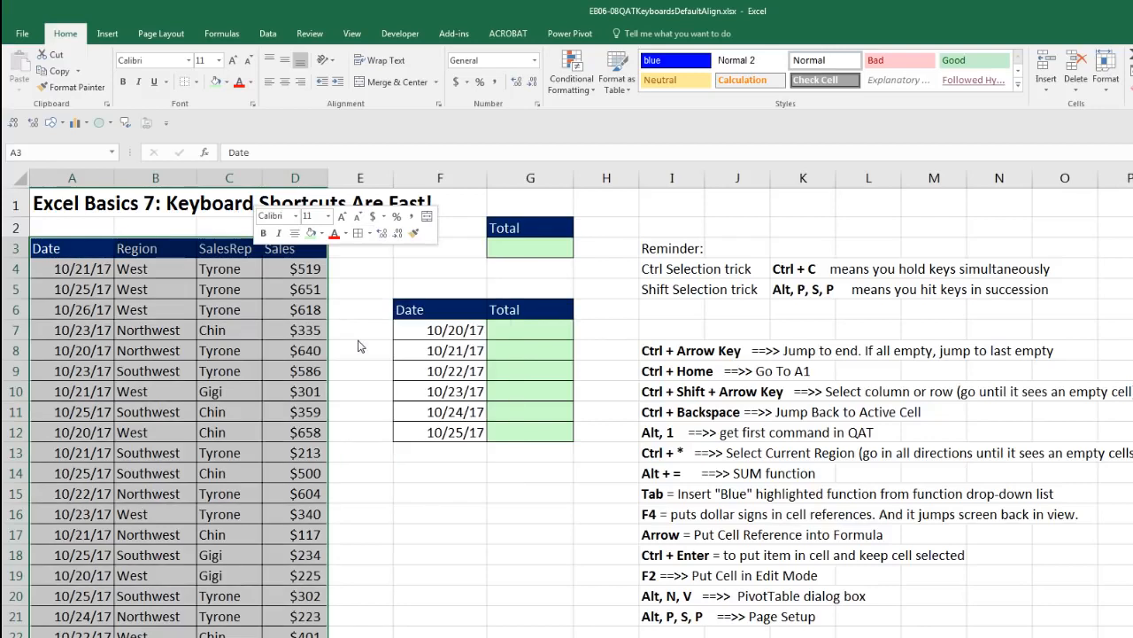
Enter a SUM formula in G3 totaling the Sales range D4:D585
{"action": "left_click", "coordinate": [507, 248]}
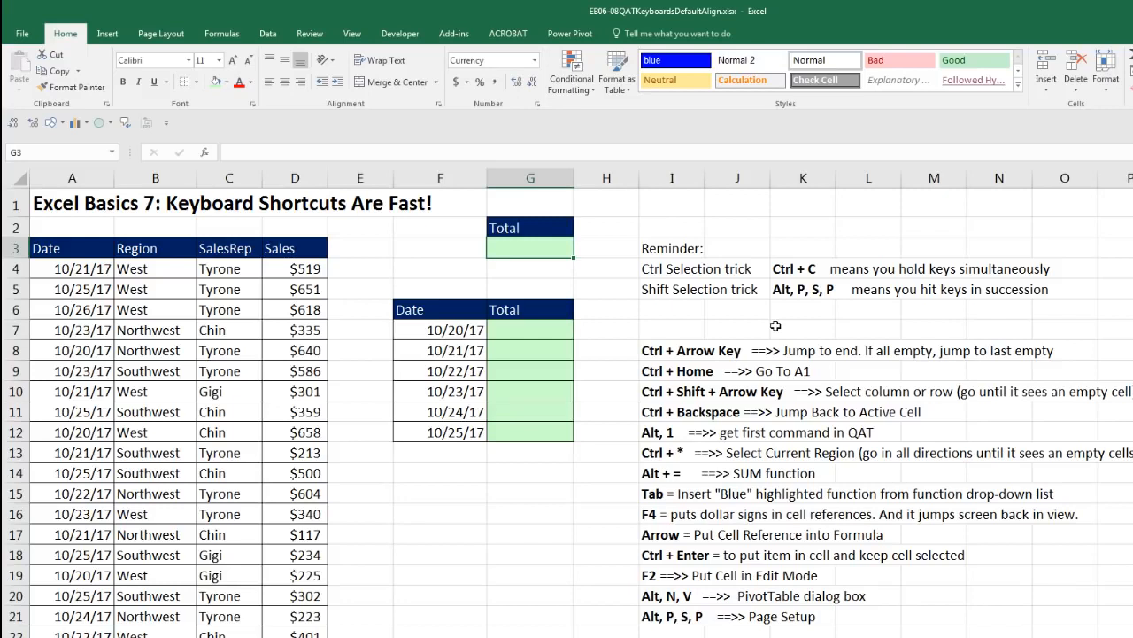
{"action": "key", "text": "alt+equal"}
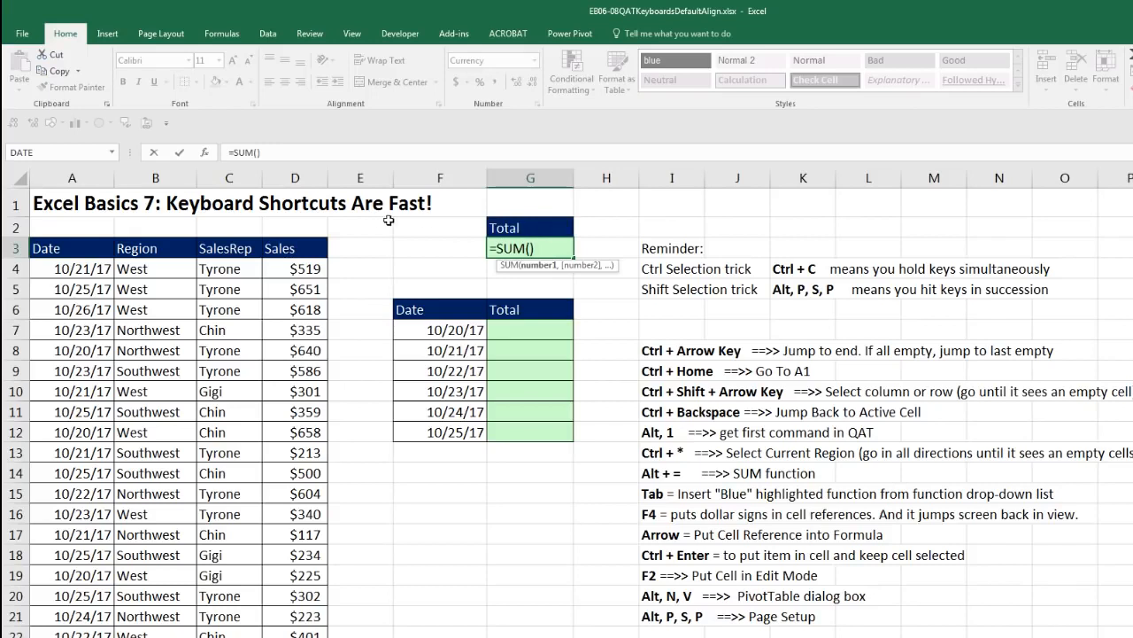
{"action": "left_click", "coordinate": [298, 269]}
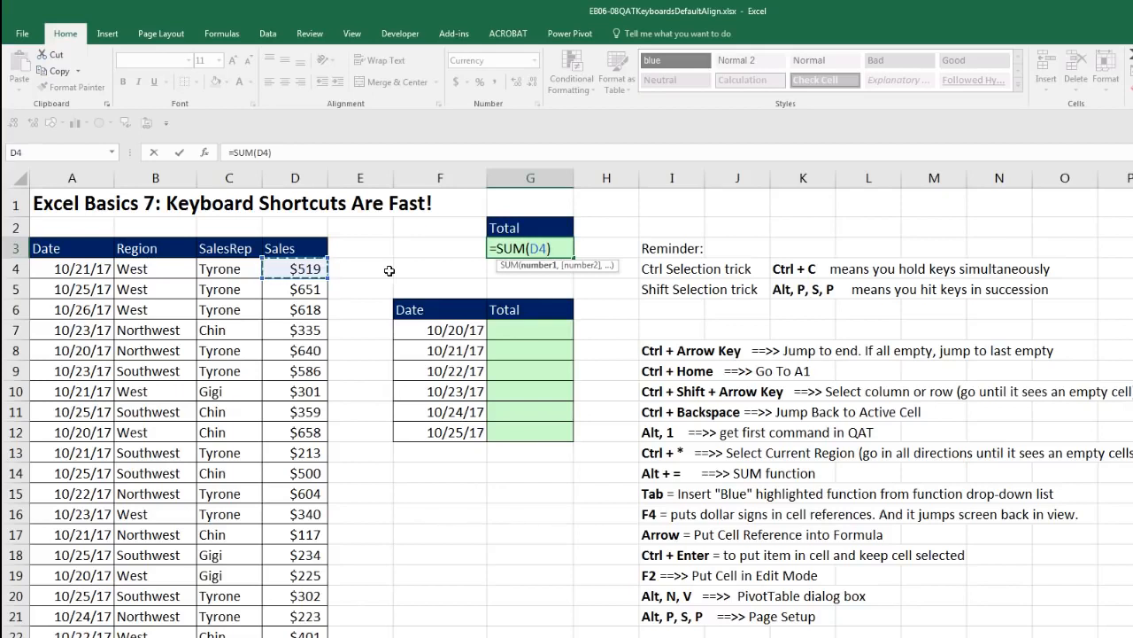
{"action": "key", "text": "ctrl+shift+Down"}
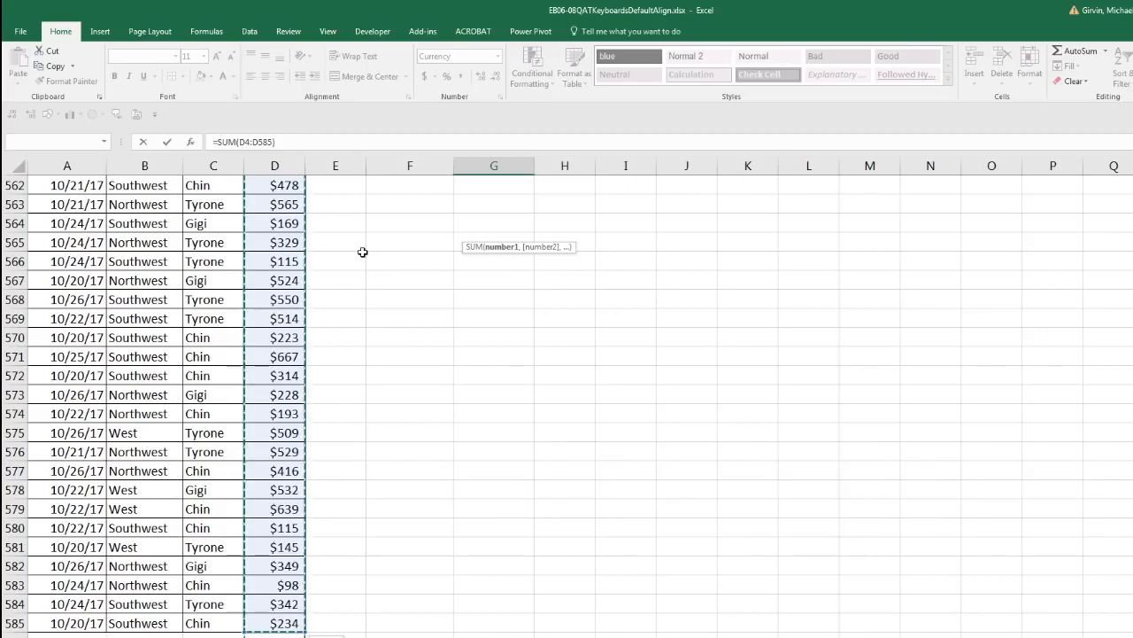
{"action": "key", "text": "ctrl+BackSpace"}
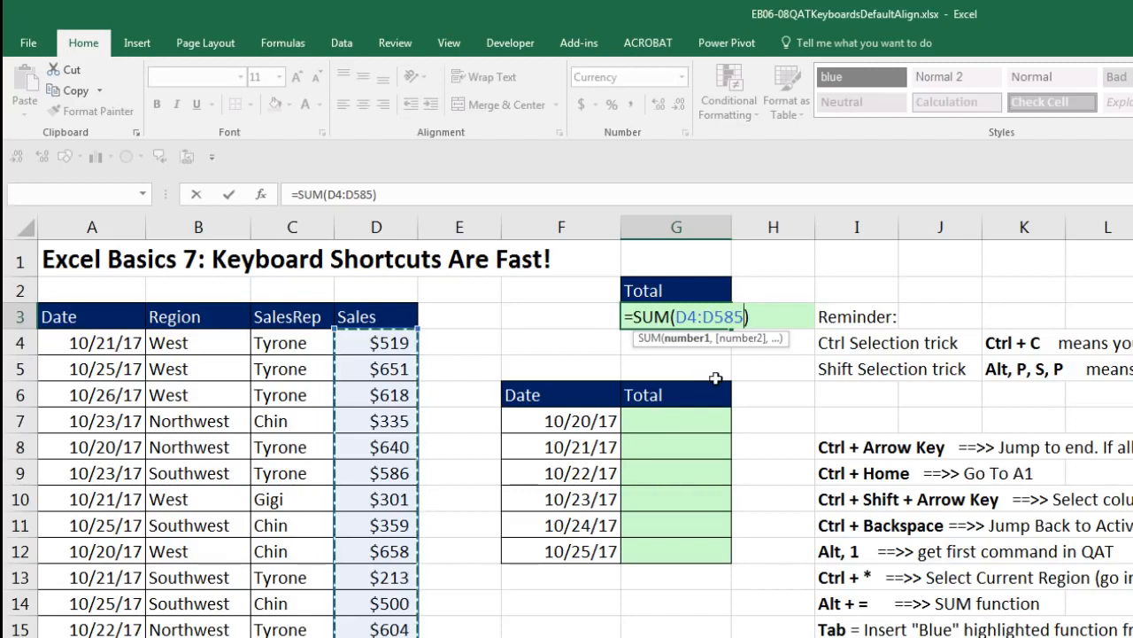
{"action": "key", "text": "Return"}
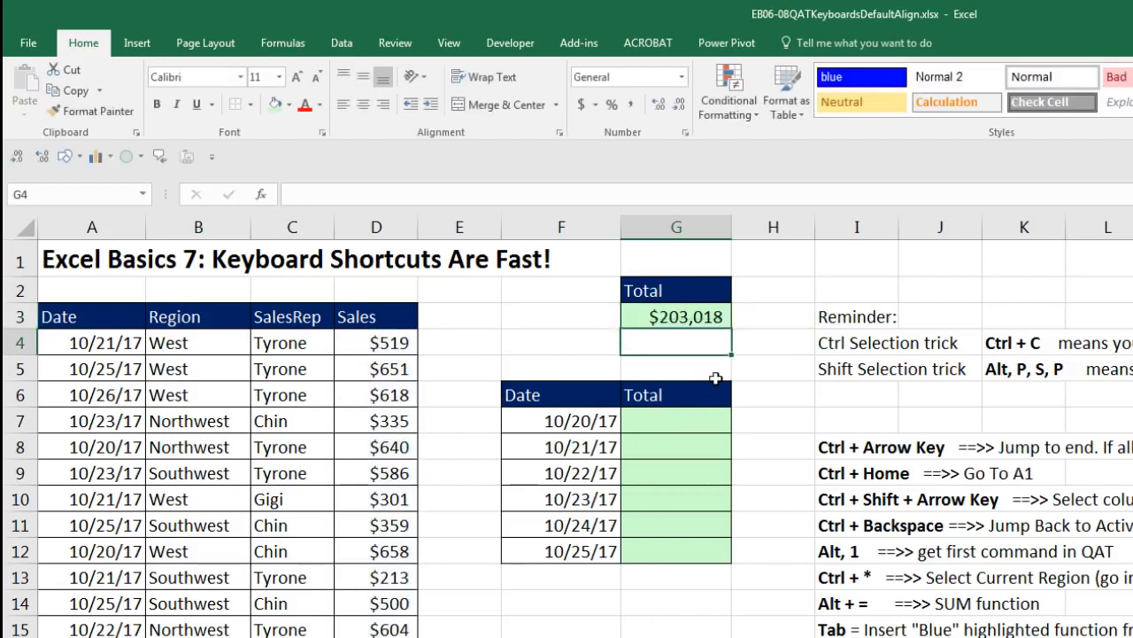
{"action": "left_click", "coordinate": [655, 421]}
{"action": "left_click", "coordinate": [654, 447]}
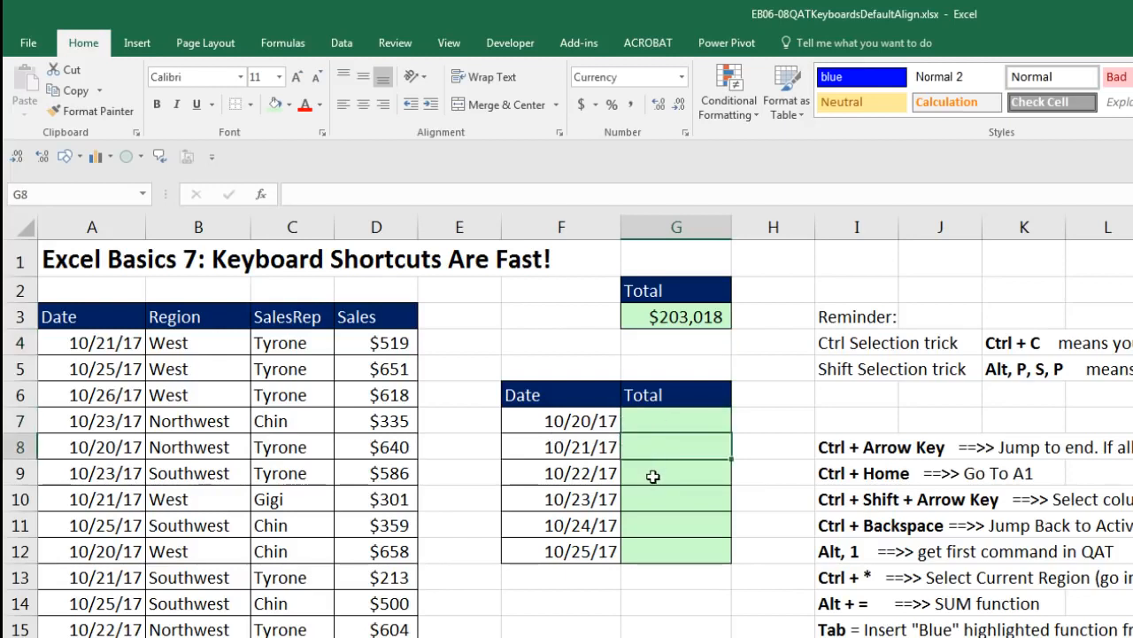
{"action": "left_click", "coordinate": [653, 472]}
{"action": "left_click", "coordinate": [650, 499]}
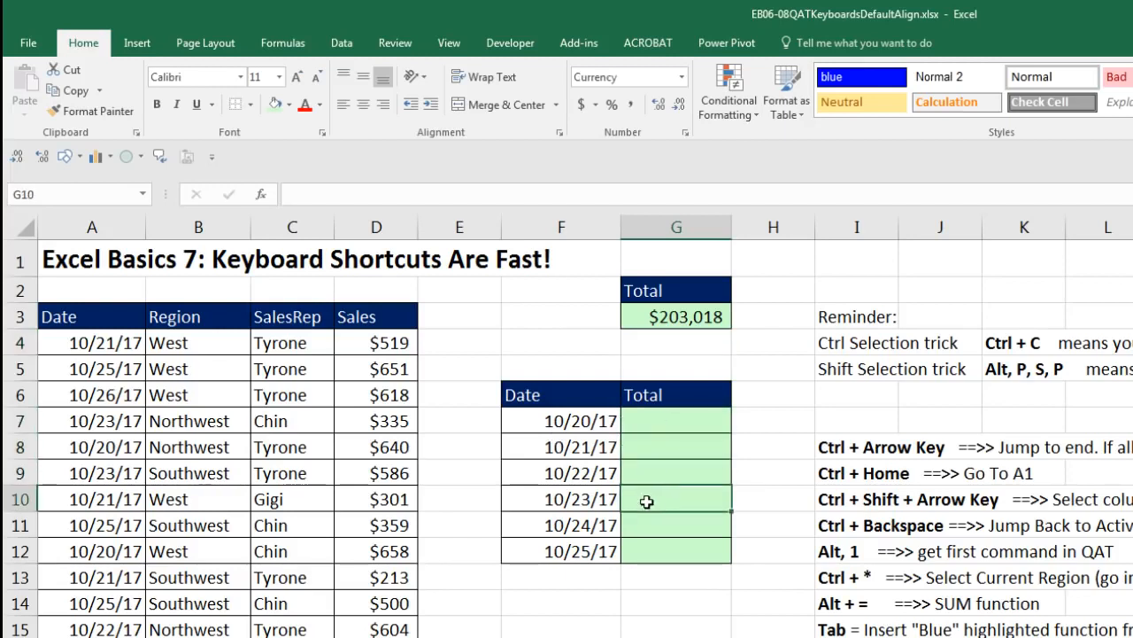
Start a SUMIFS formula in G7 with the absolute sum range $D$4:$D$585
{"action": "left_click", "coordinate": [651, 426]}
{"action": "type", "text": "=sumi"}
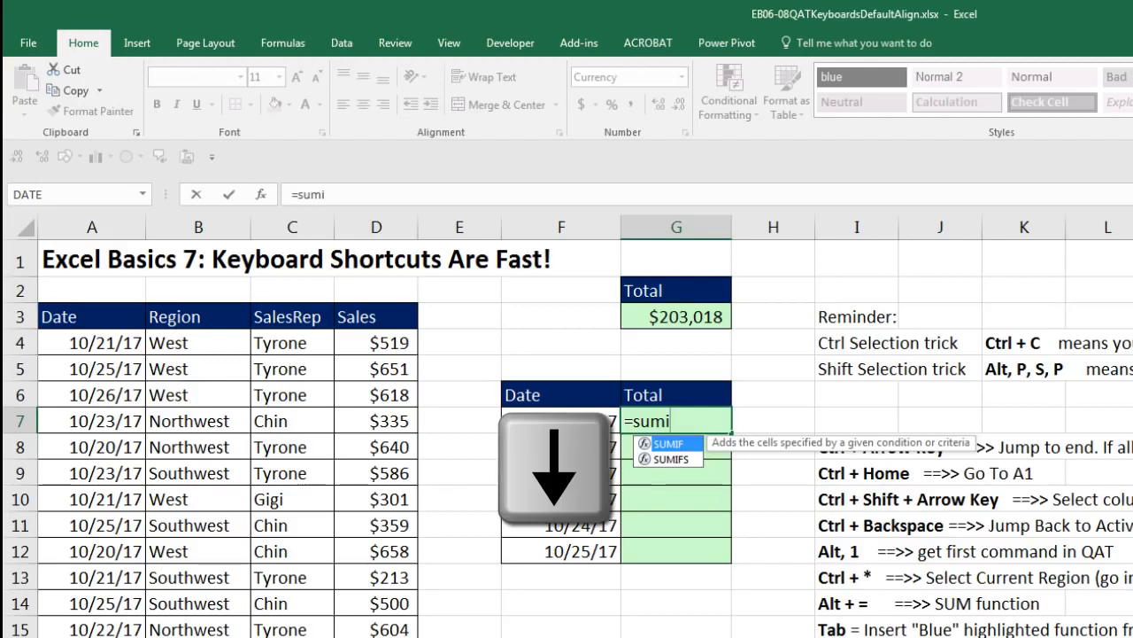
{"action": "key", "text": "Down"}
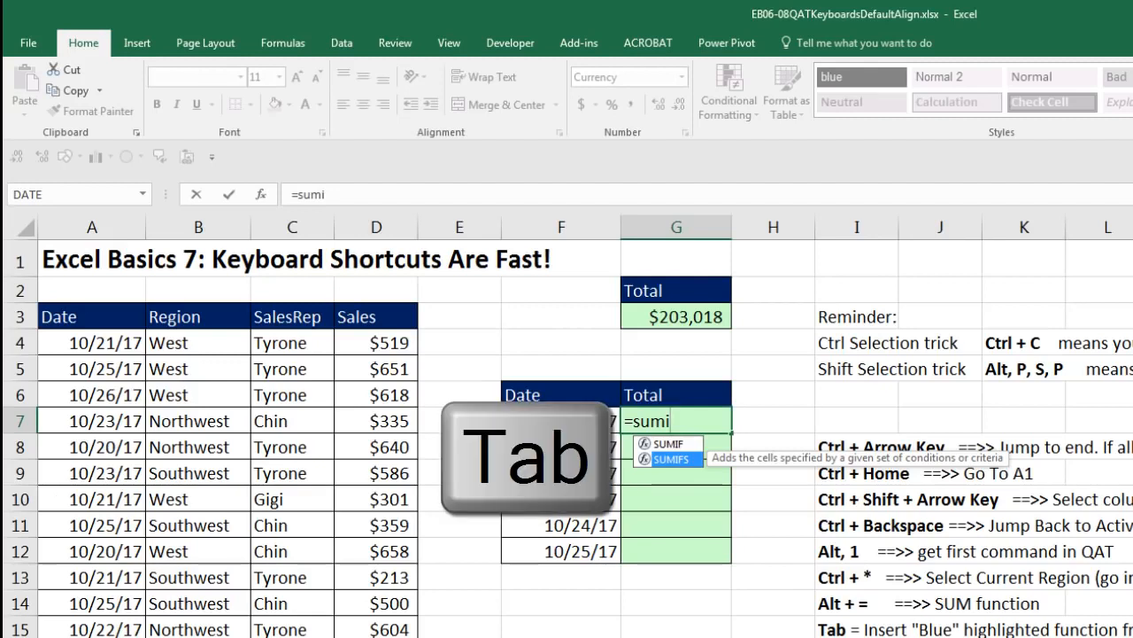
{"action": "key", "text": "Tab"}
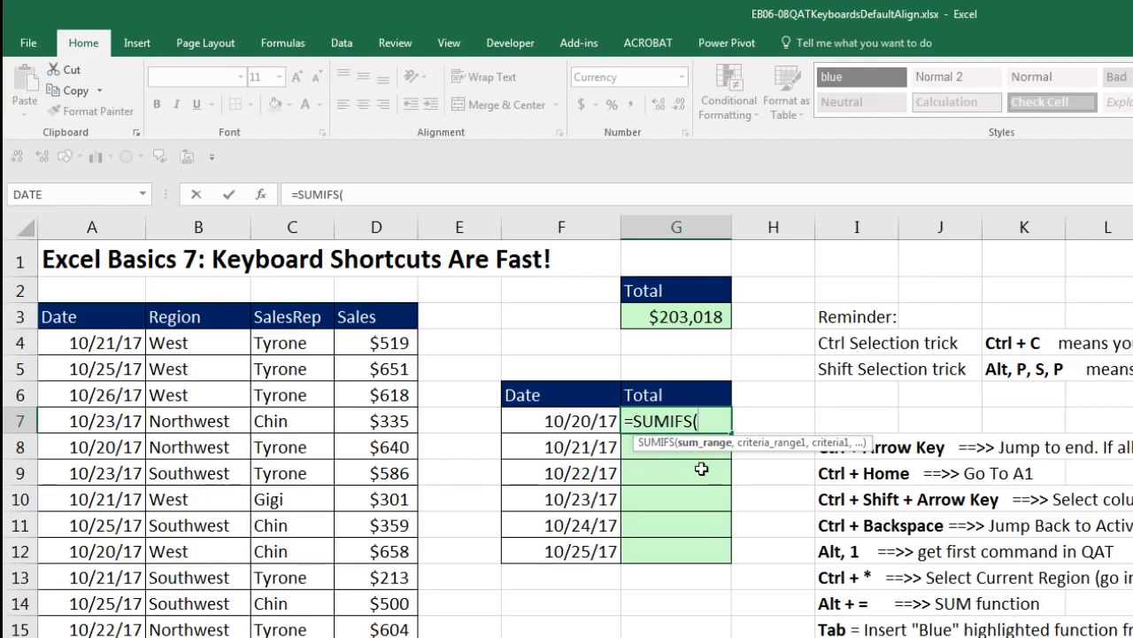
{"action": "left_click", "coordinate": [372, 342]}
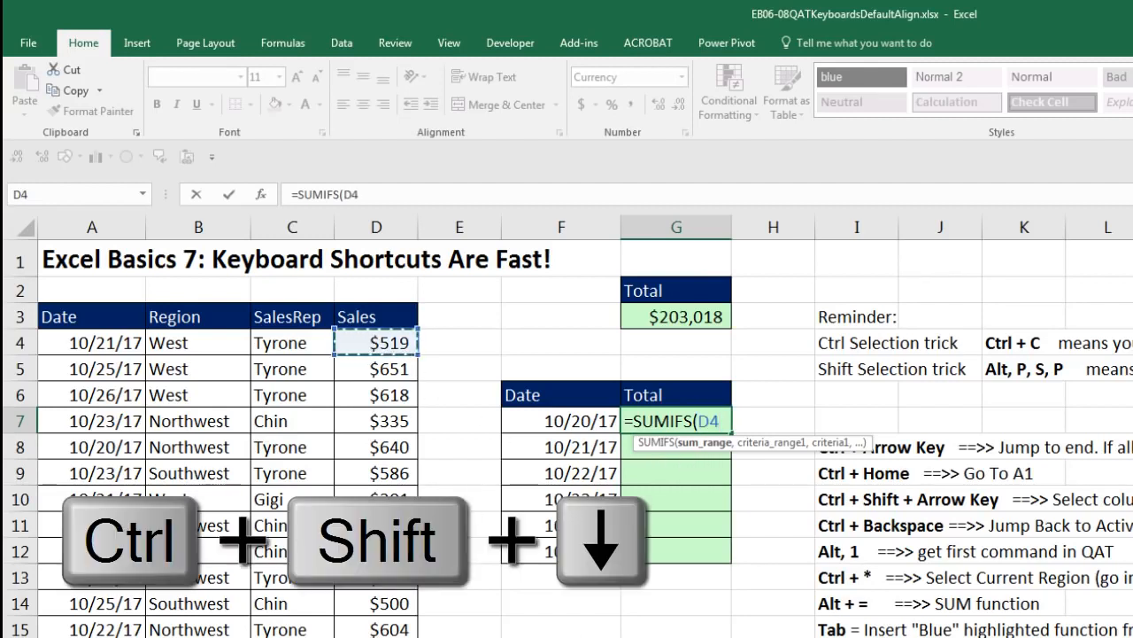
{"action": "key", "text": "ctrl+shift+Down"}
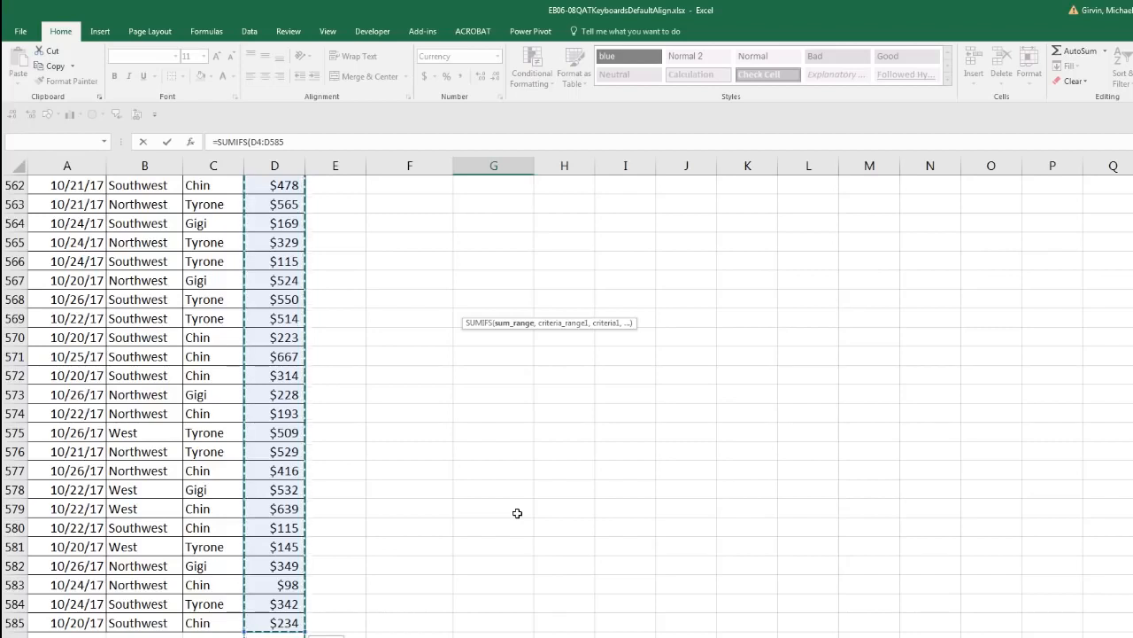
{"action": "key", "text": "F4"}
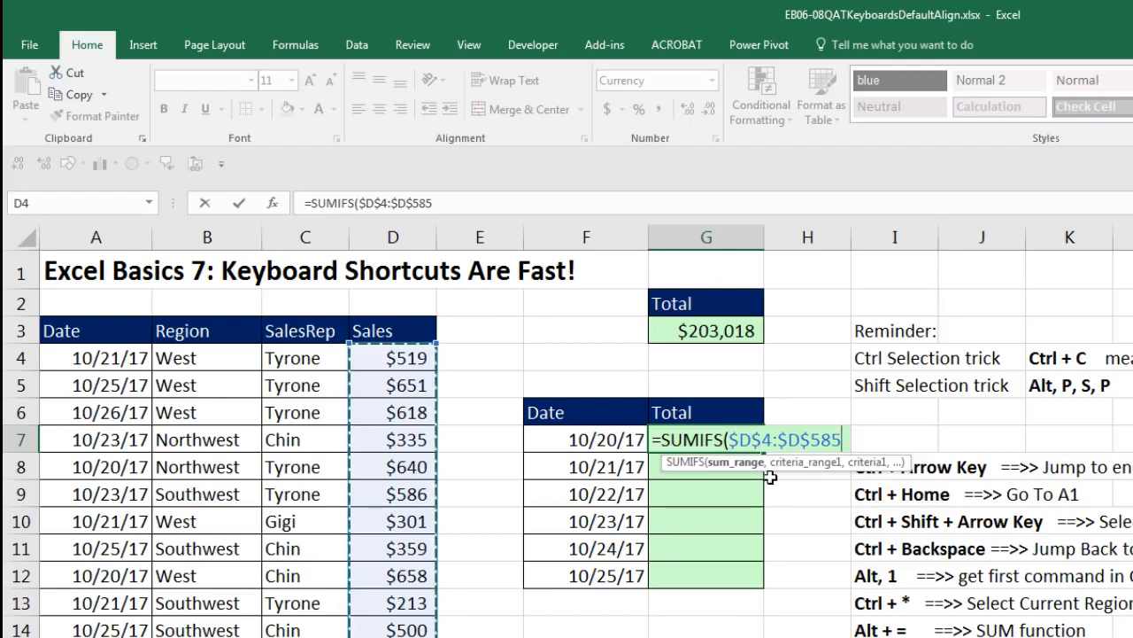
{"action": "type", "text": ","}
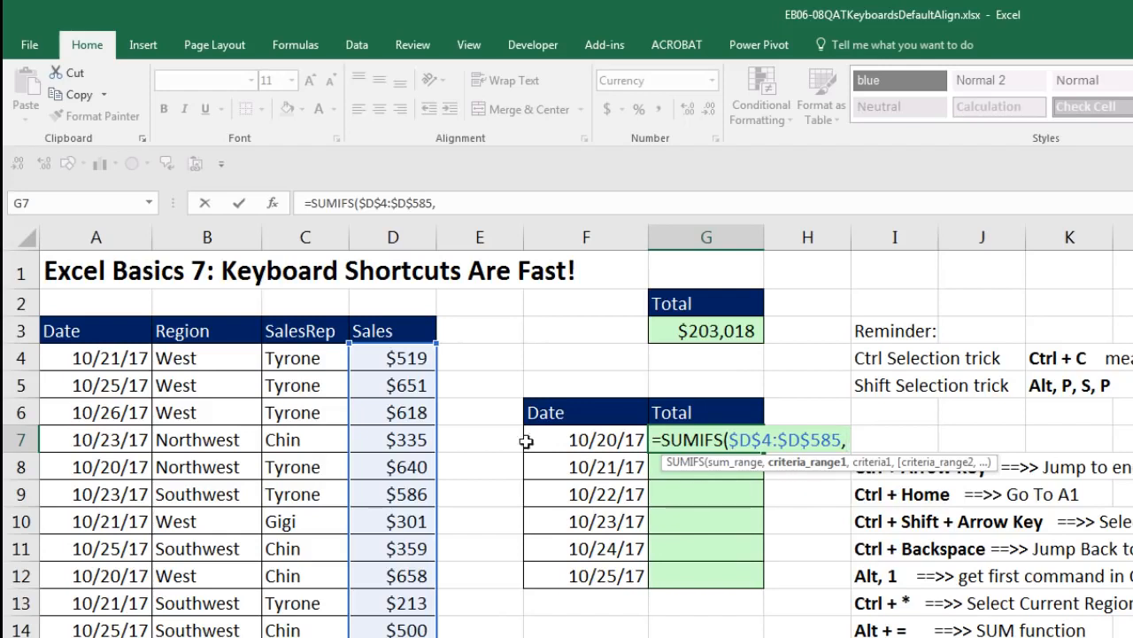
Add the criteria range $A$4:$A$585 and criteria F7, close the formula and enter it in G7
{"action": "left_click", "coordinate": [104, 354]}
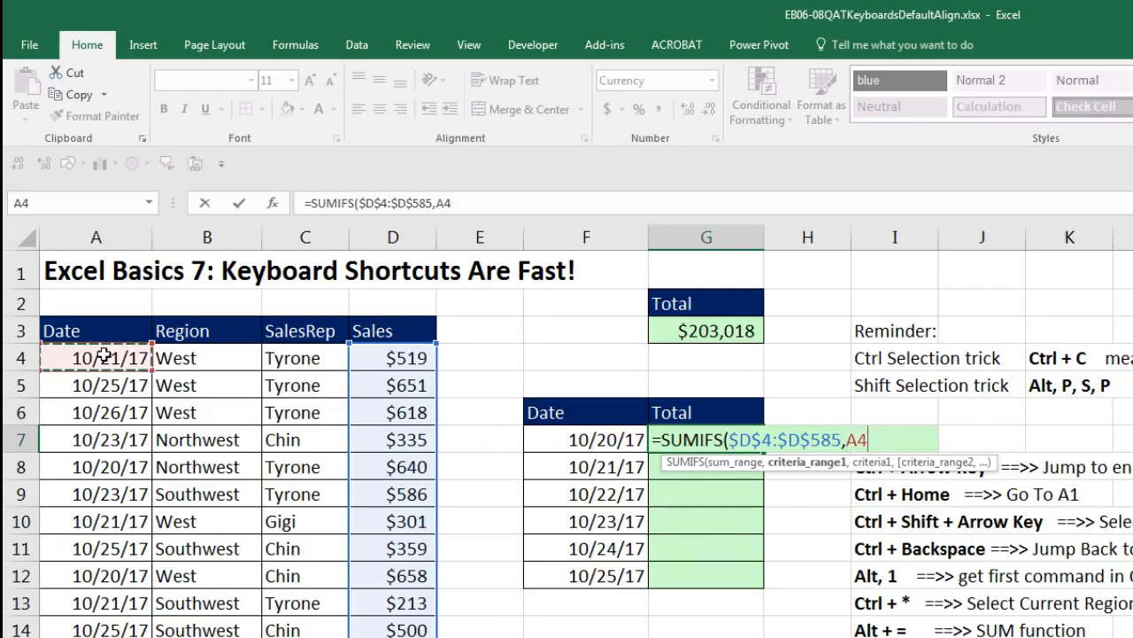
{"action": "key", "text": "ctrl+shift+Down"}
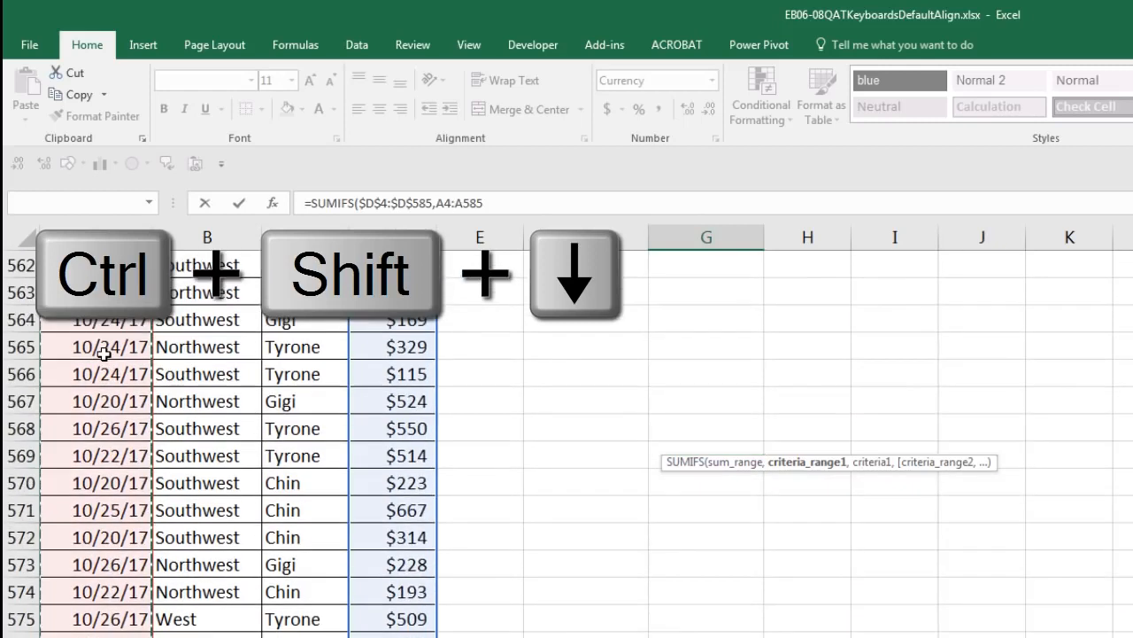
{"action": "key", "text": "F4"}
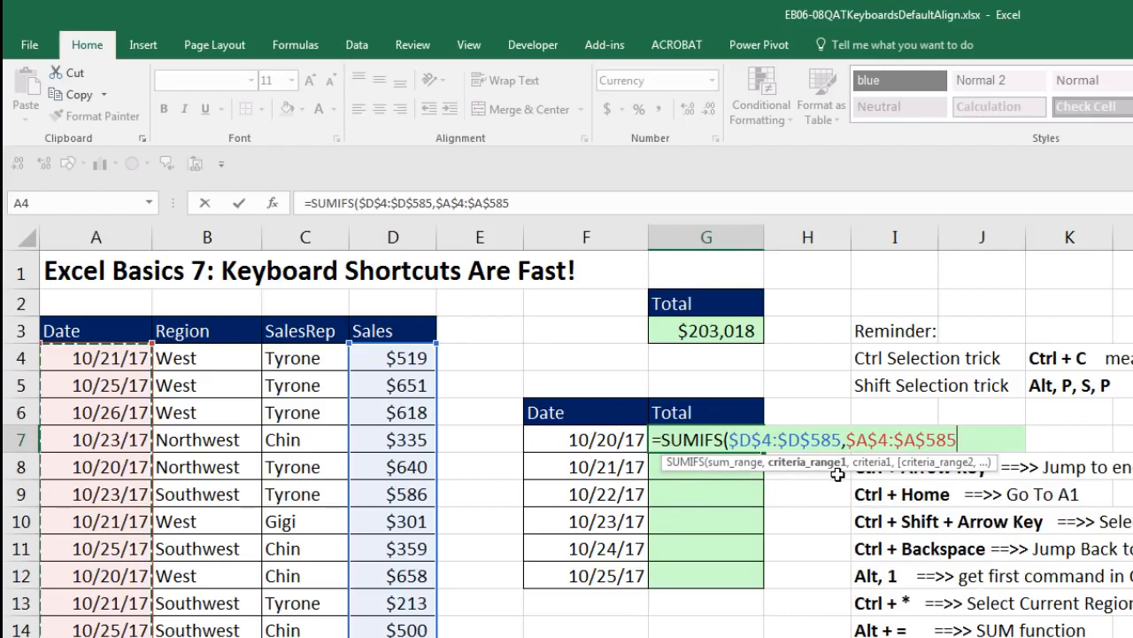
{"action": "type", "text": ","}
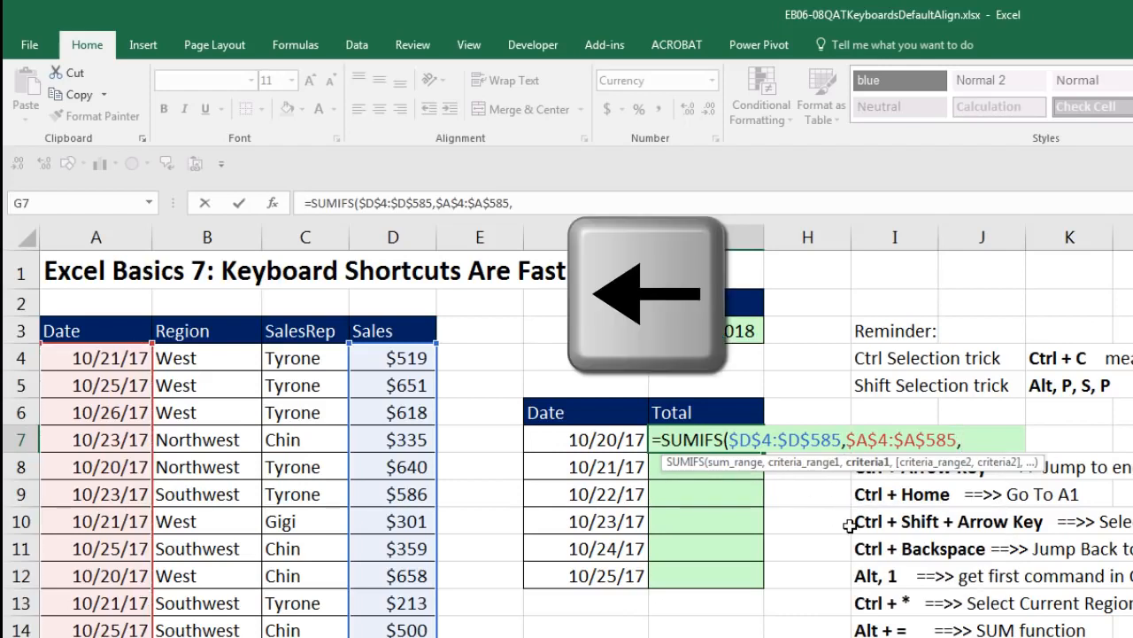
{"action": "key", "text": "Left"}
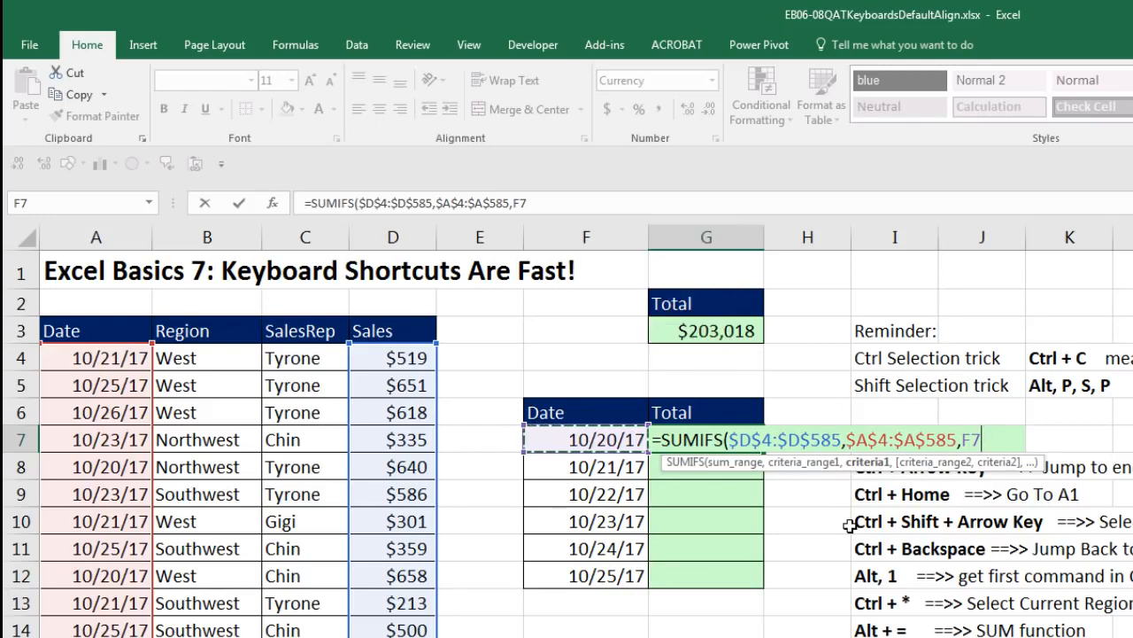
{"action": "type", "text": ")"}
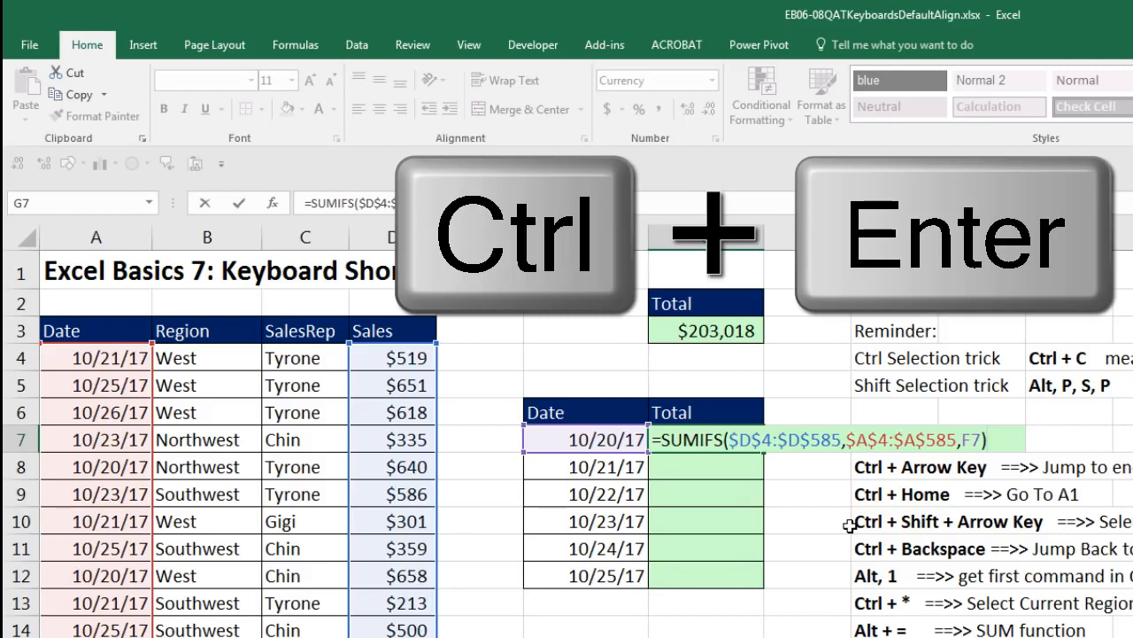
{"action": "key", "text": "ctrl+Return"}
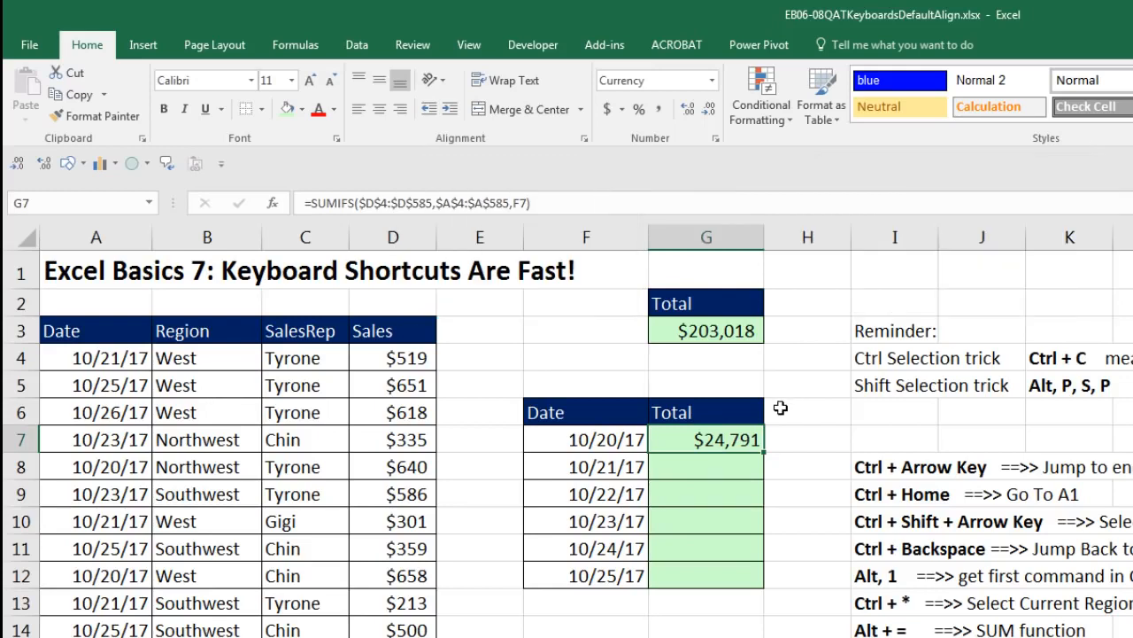
Copy the SUMIFS formula down through G12 and open G12's formula to check its references
{"action": "double_click", "coordinate": [761, 452]}
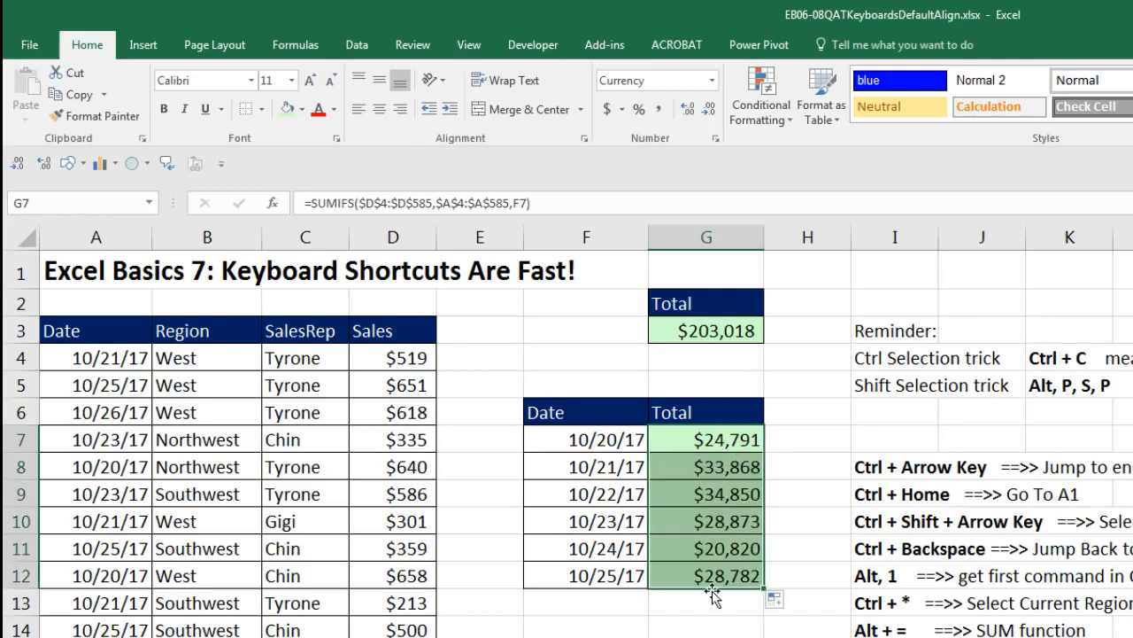
{"action": "key", "text": "ctrl+Down"}
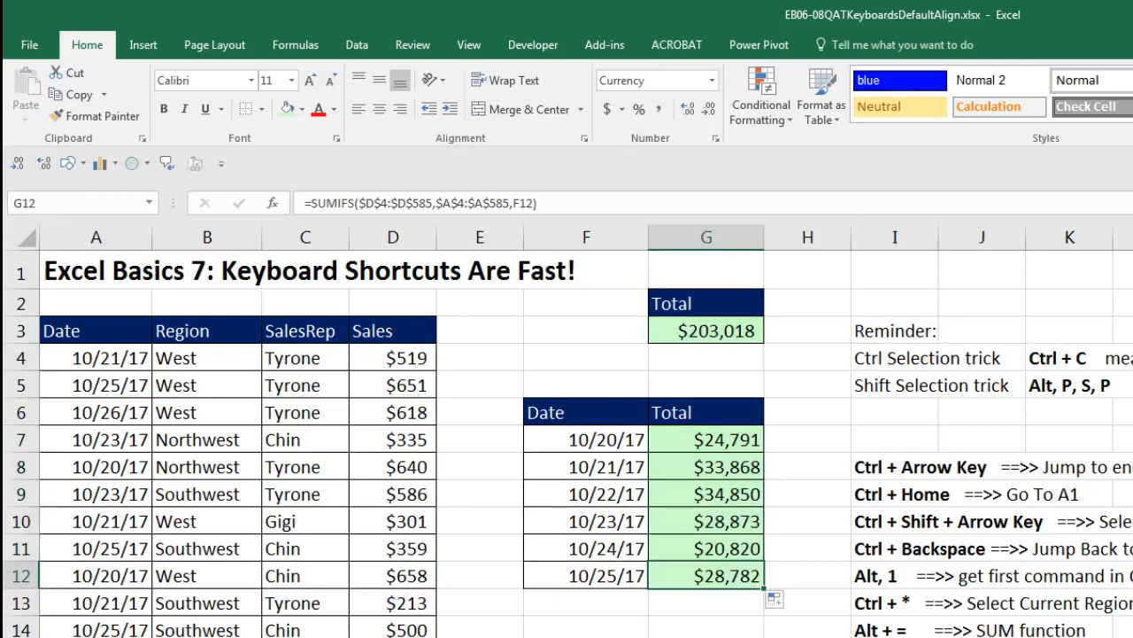
{"action": "key", "text": "F2"}
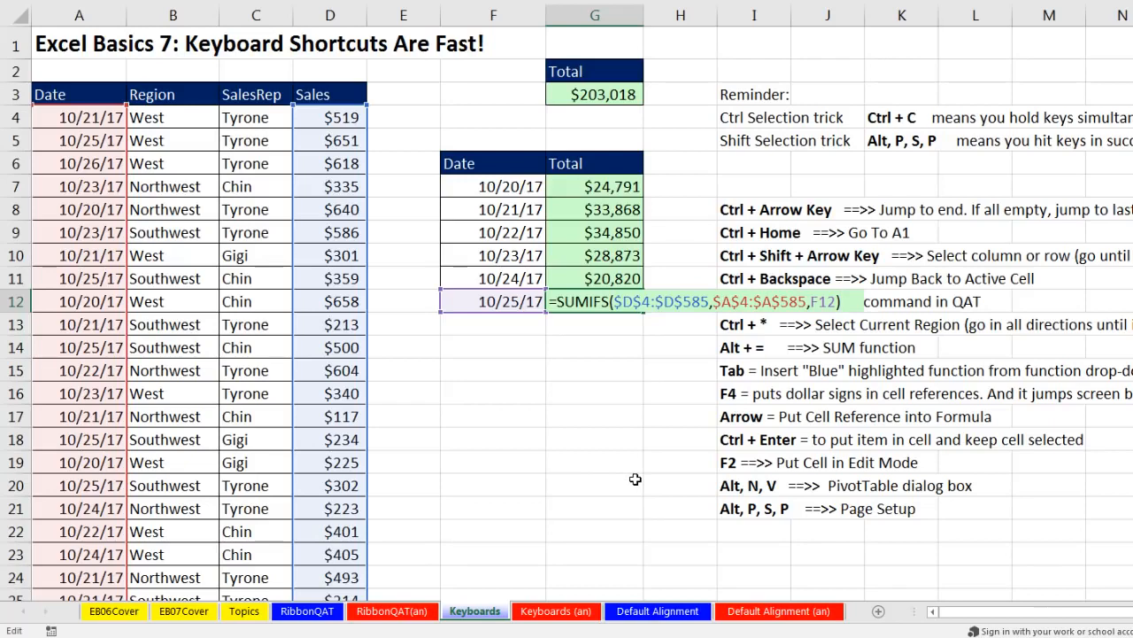
{"action": "key", "text": "Return"}
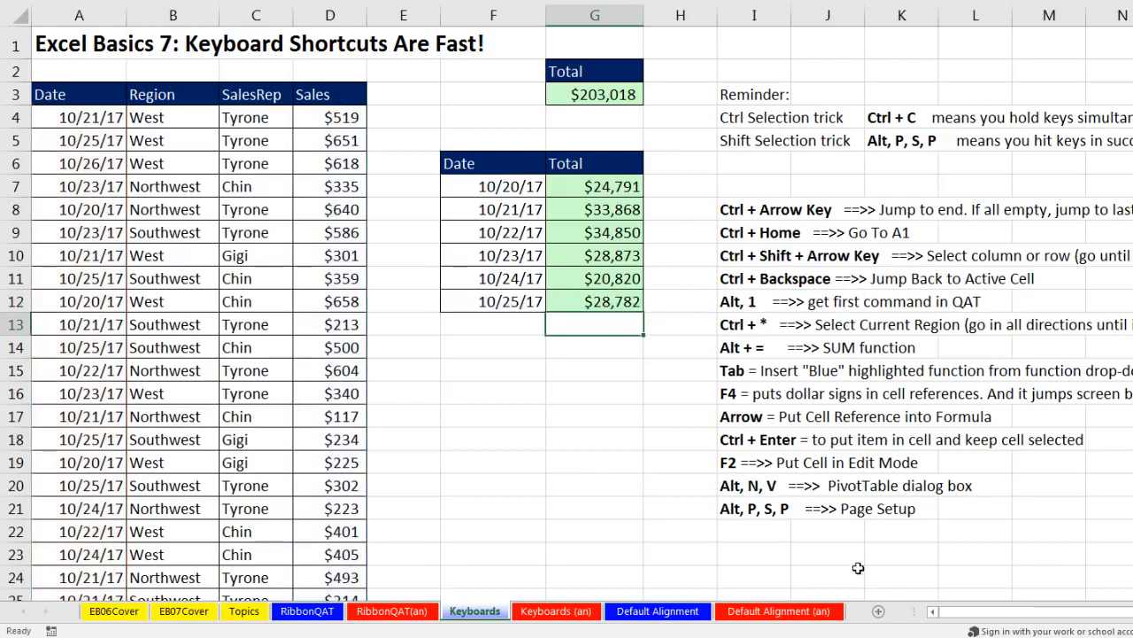